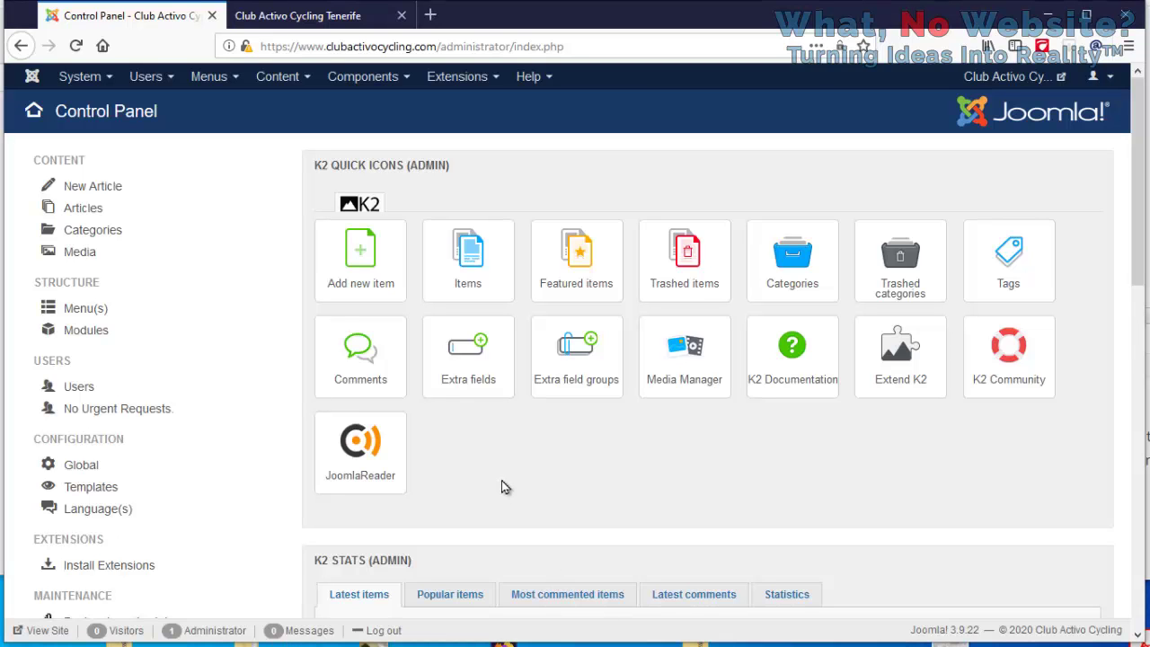
# Open the Teide West (Monday) road bike tour page on the public site and examine its description and Book Now link
pyautogui.hotkey('ctrl', 'Tab')
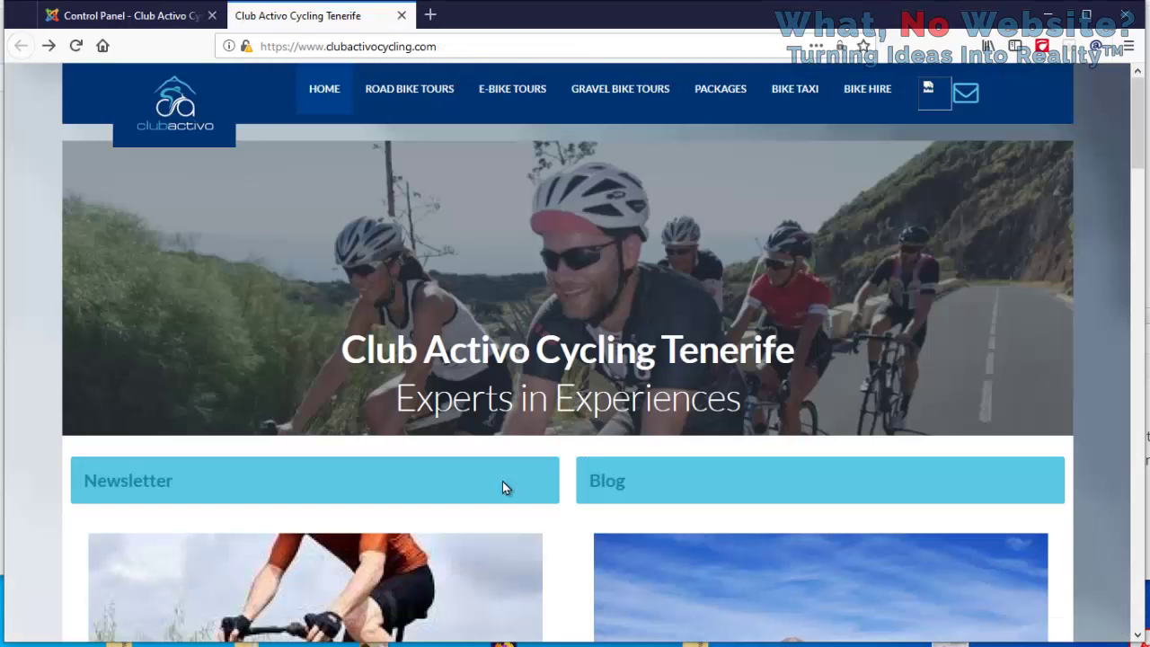
pyautogui.click(416, 96)
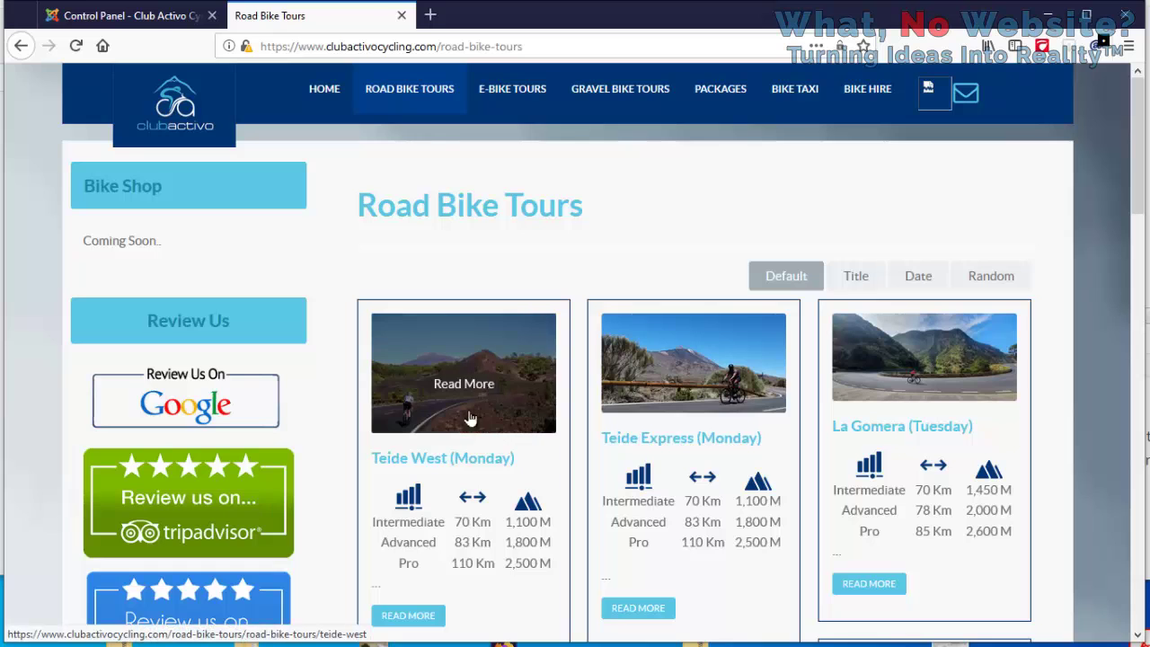
pyautogui.click(456, 460)
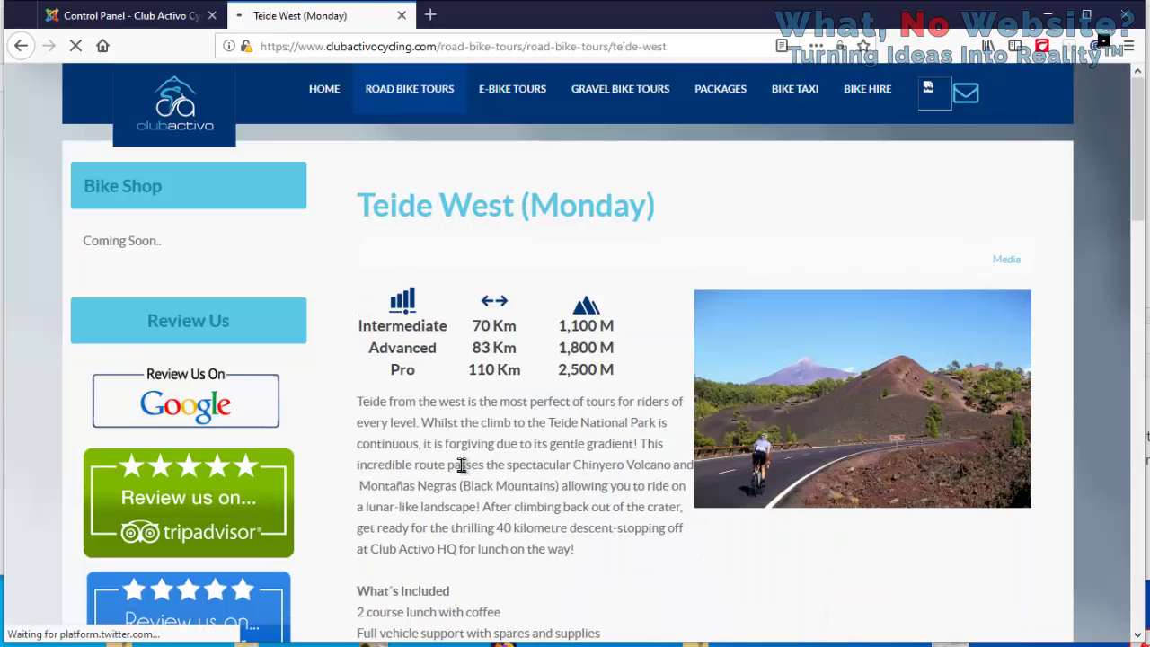
pyautogui.scroll(-7, 495, 419)
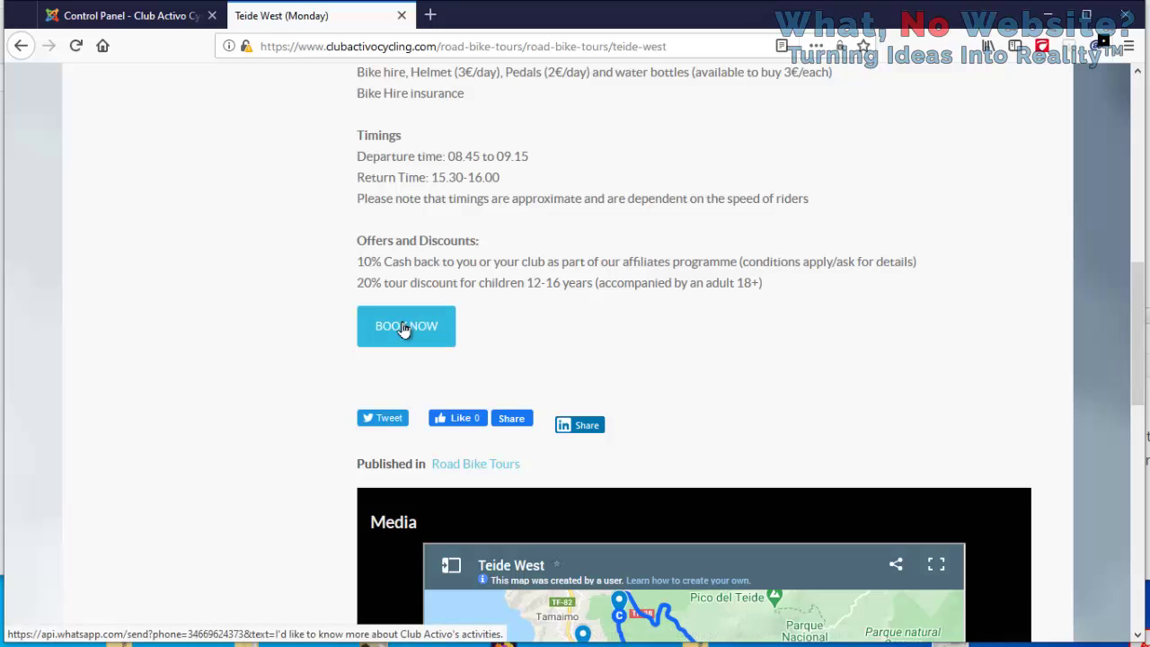
pyautogui.scroll(7, 518, 335)
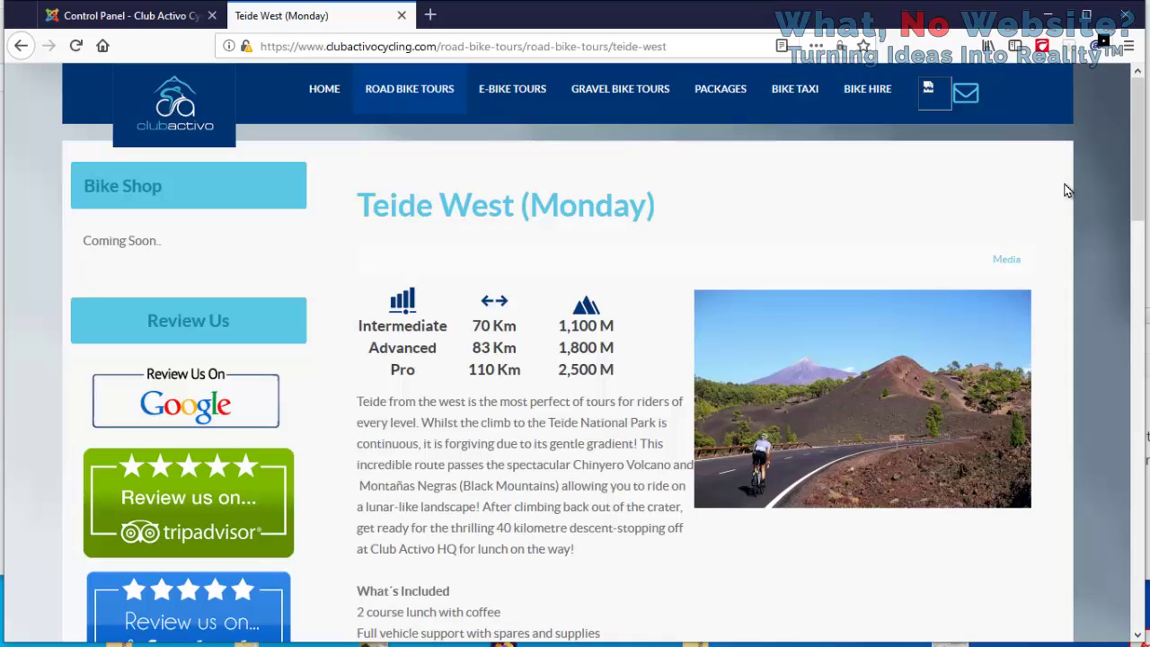
# Open the Teide West (Monday) product page in the Road Bike Tours category of the site's Buy Online shop
pyautogui.moveTo(1134, 158); pyautogui.dragTo(1124, 600)
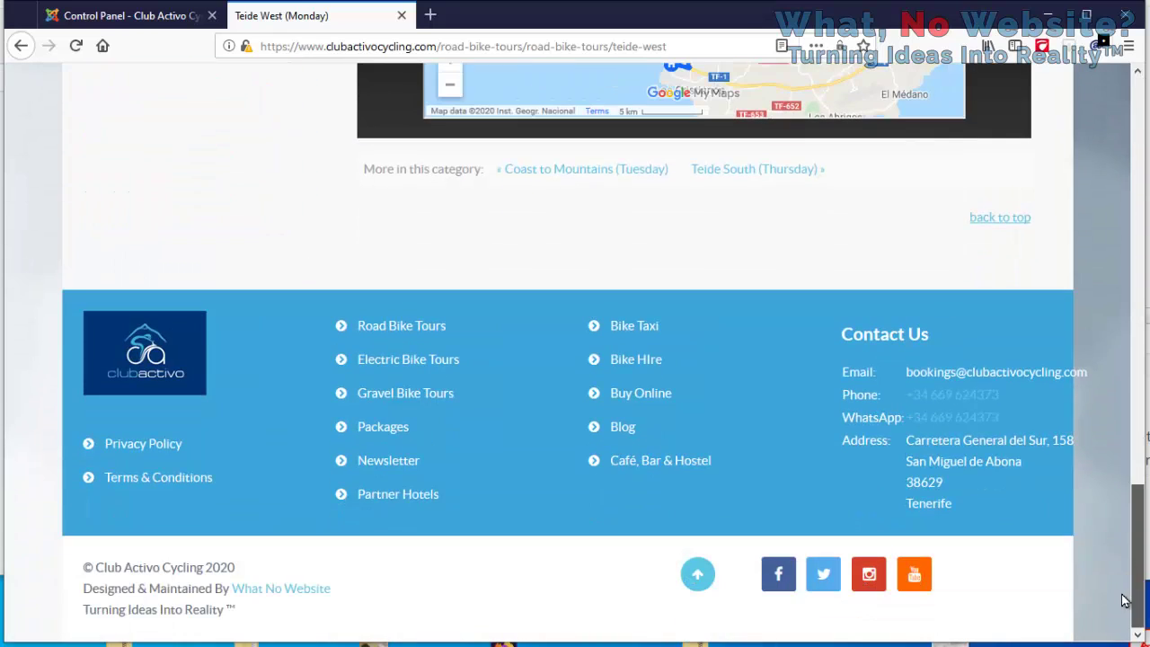
pyautogui.click(632, 395)
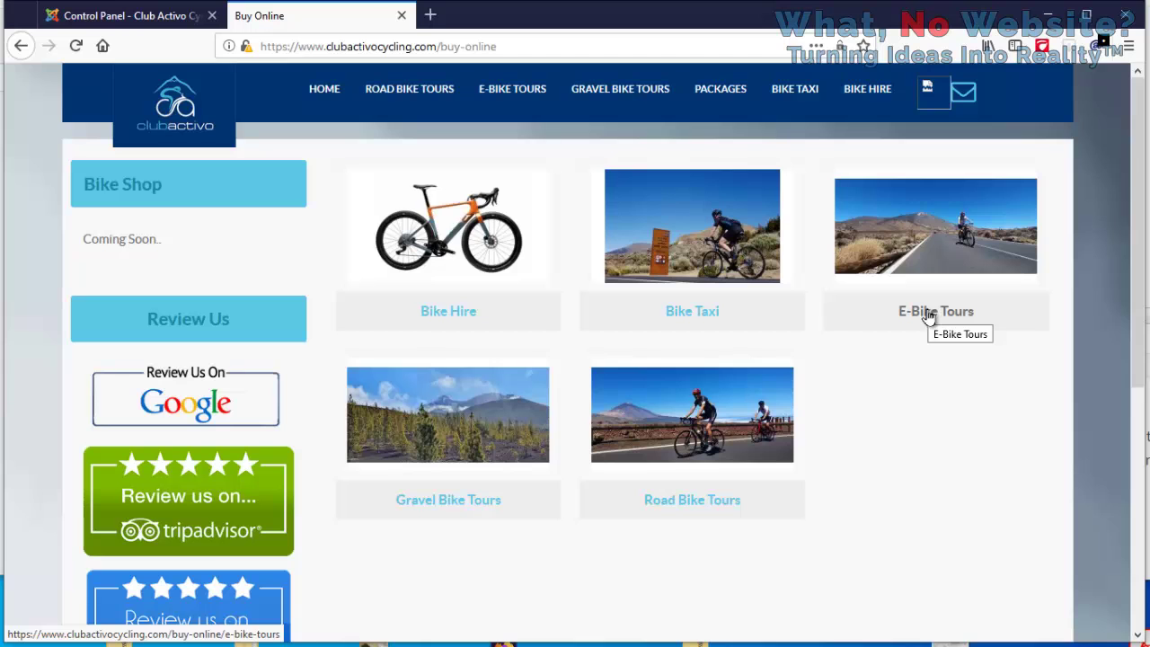
pyautogui.click(680, 504)
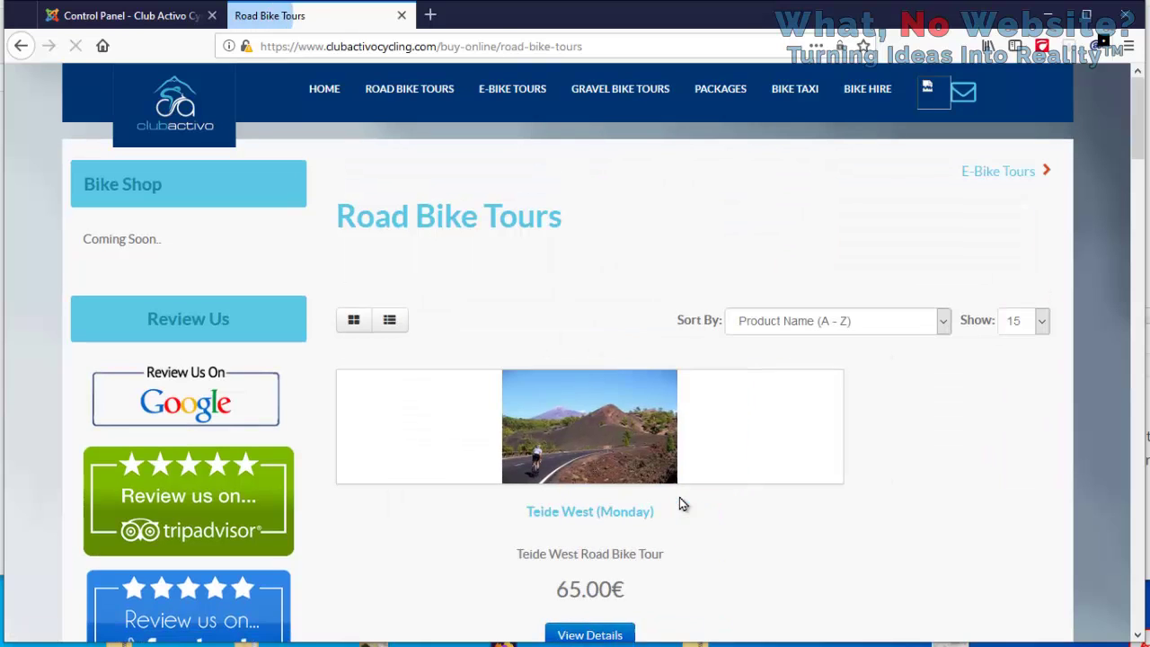
pyautogui.scroll(-2, 539, 324)
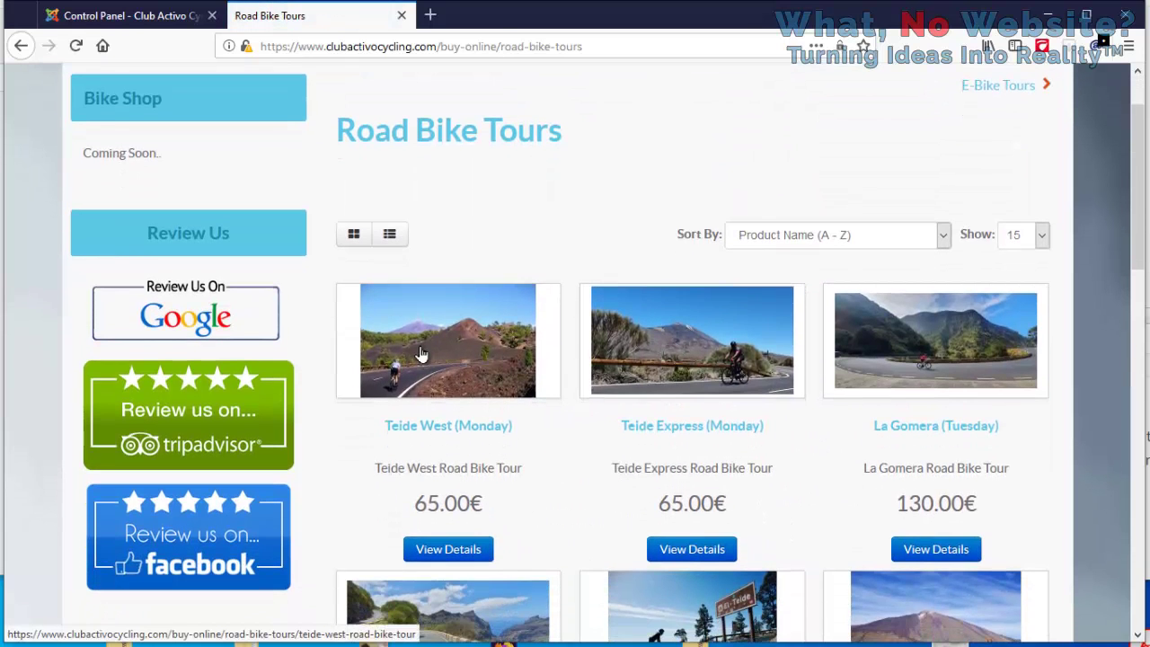
pyautogui.click(420, 355)
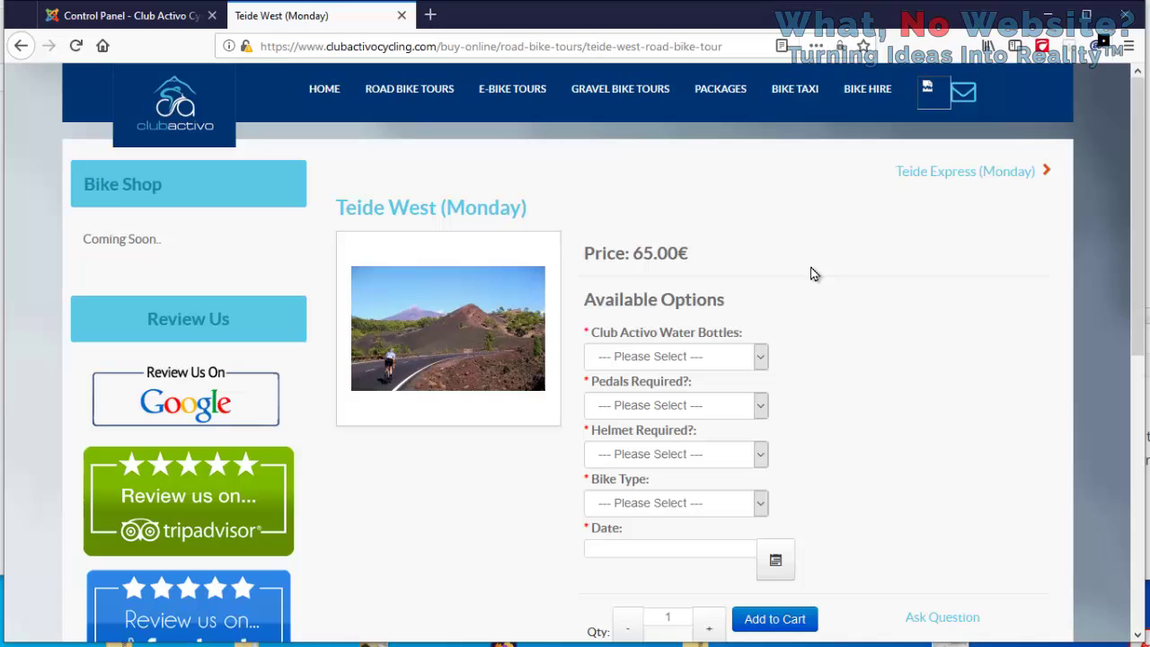
# Open Road Bike Tours in a separate tab and copy the title of its Teide West (Monday) article
pyautogui.rightClick(413, 97)
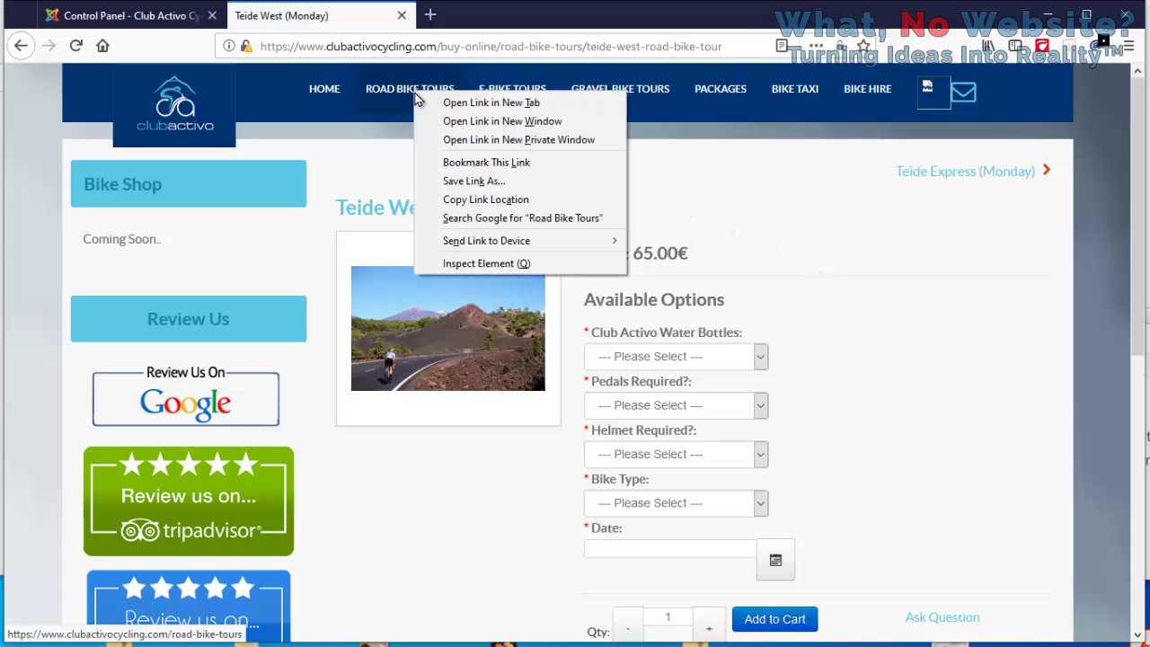
pyautogui.click(444, 104)
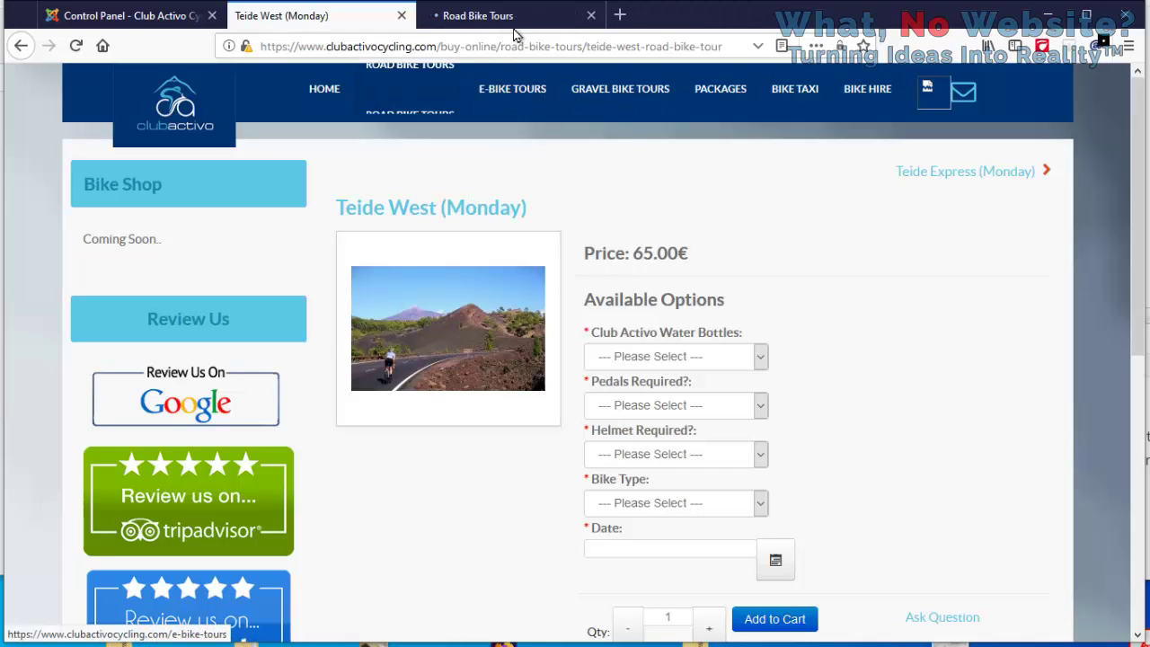
pyautogui.click(521, 24)
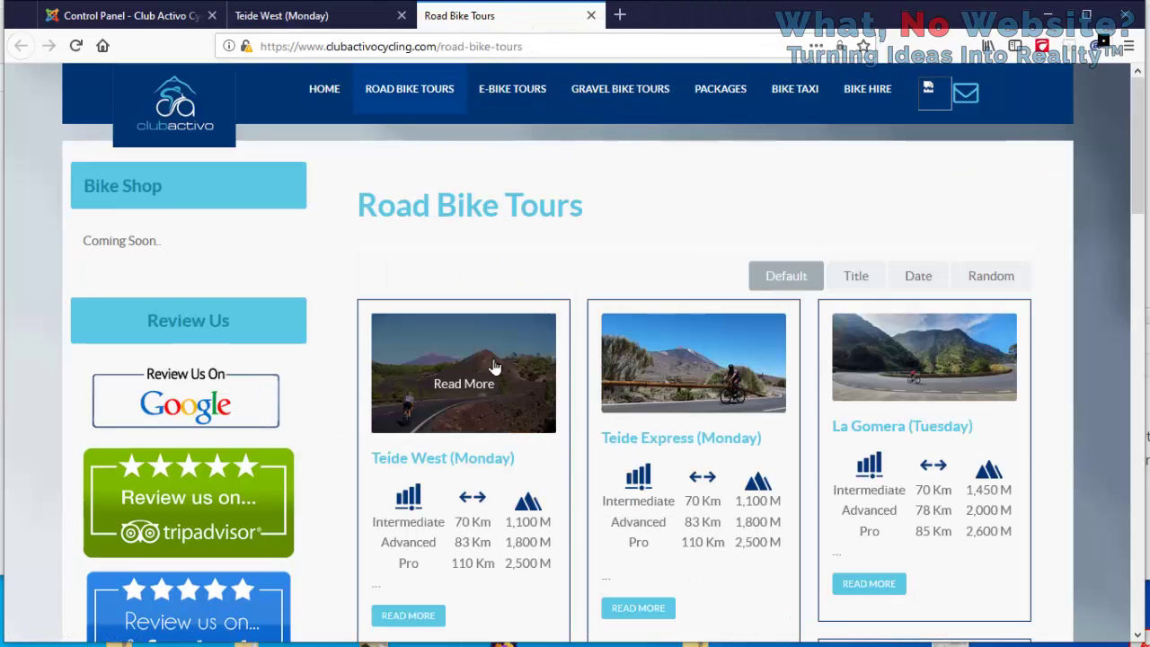
pyautogui.click(475, 420)
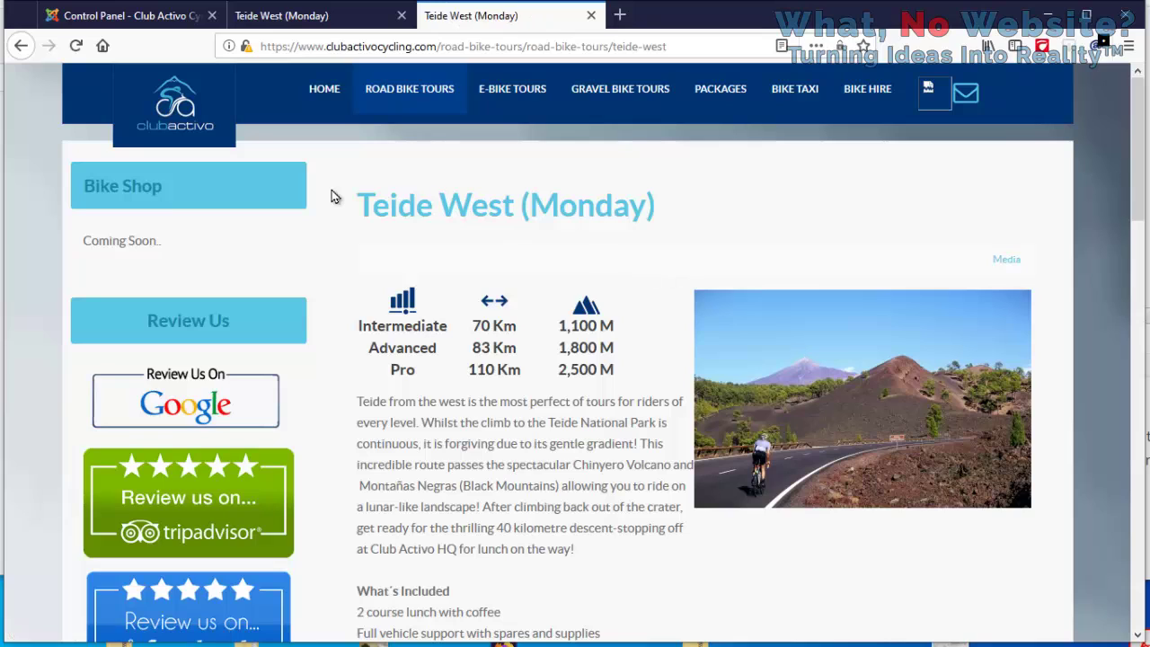
pyautogui.moveTo(349, 197); pyautogui.dragTo(662, 200)
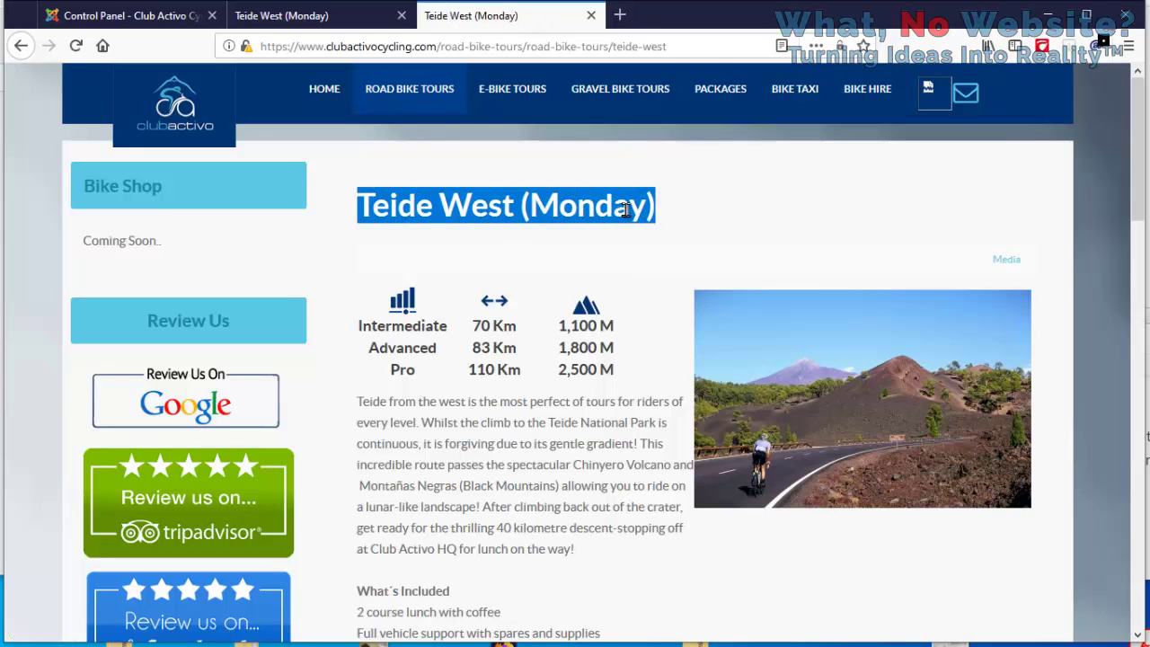
pyautogui.rightClick(623, 207)
pyautogui.click(705, 220)
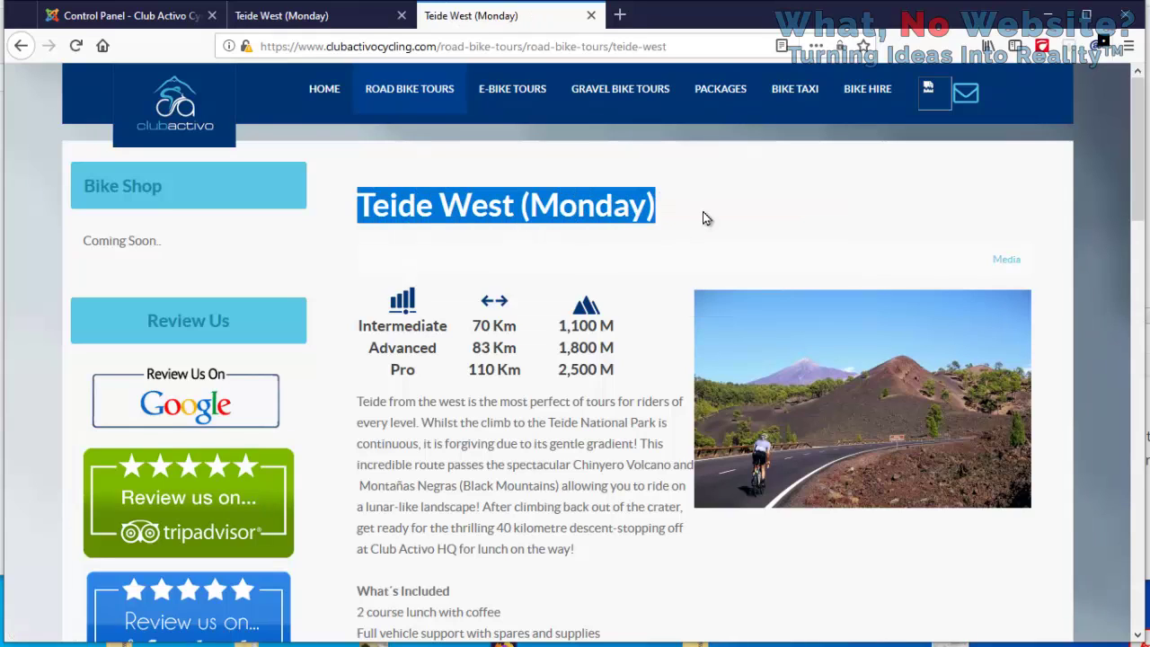
# Filter the K2 items in the Joomla administration by the copied title, Teide West (Monday)
pyautogui.click(144, 16)
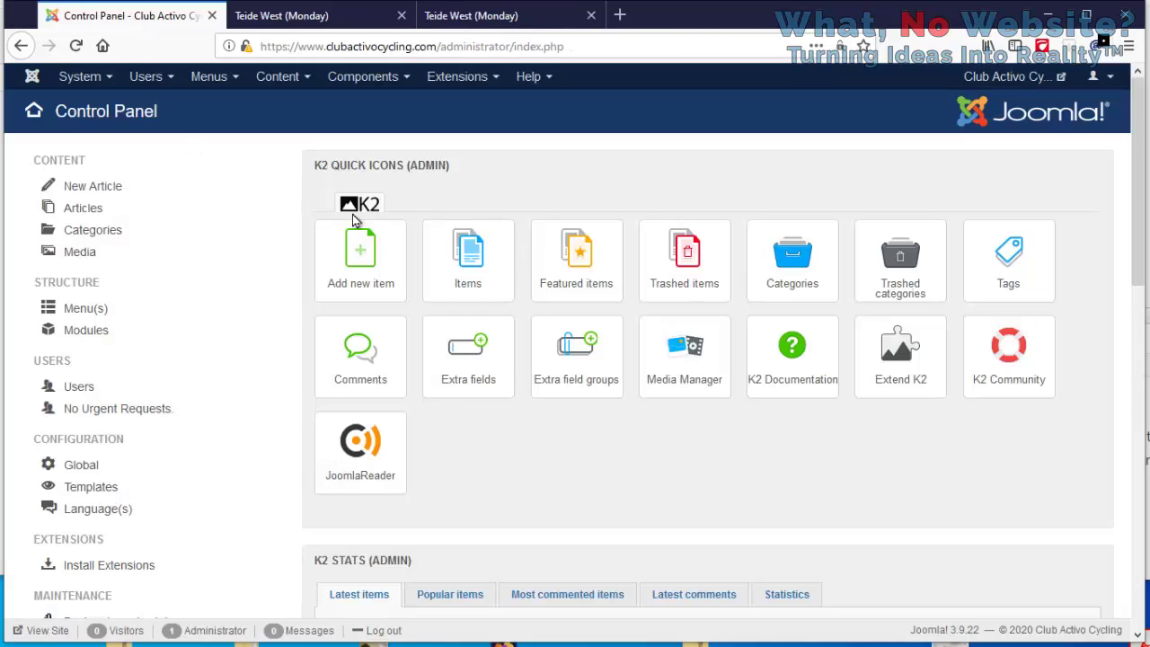
pyautogui.click(486, 267)
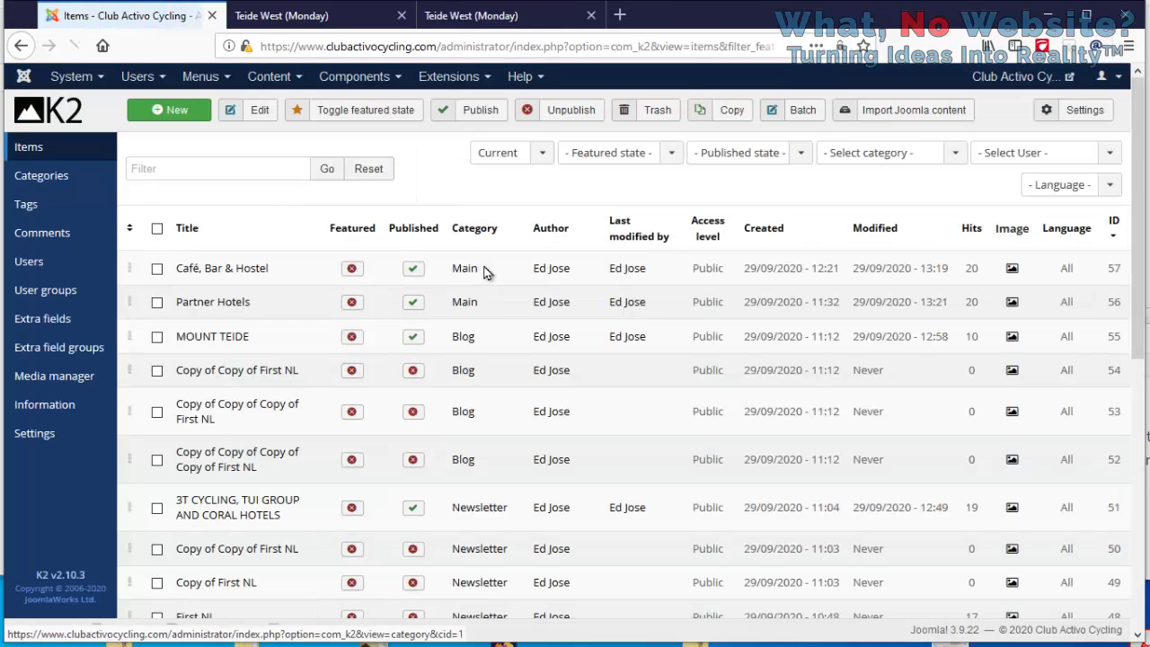
pyautogui.click(239, 176)
pyautogui.rightClick(237, 171)
pyautogui.click(278, 241)
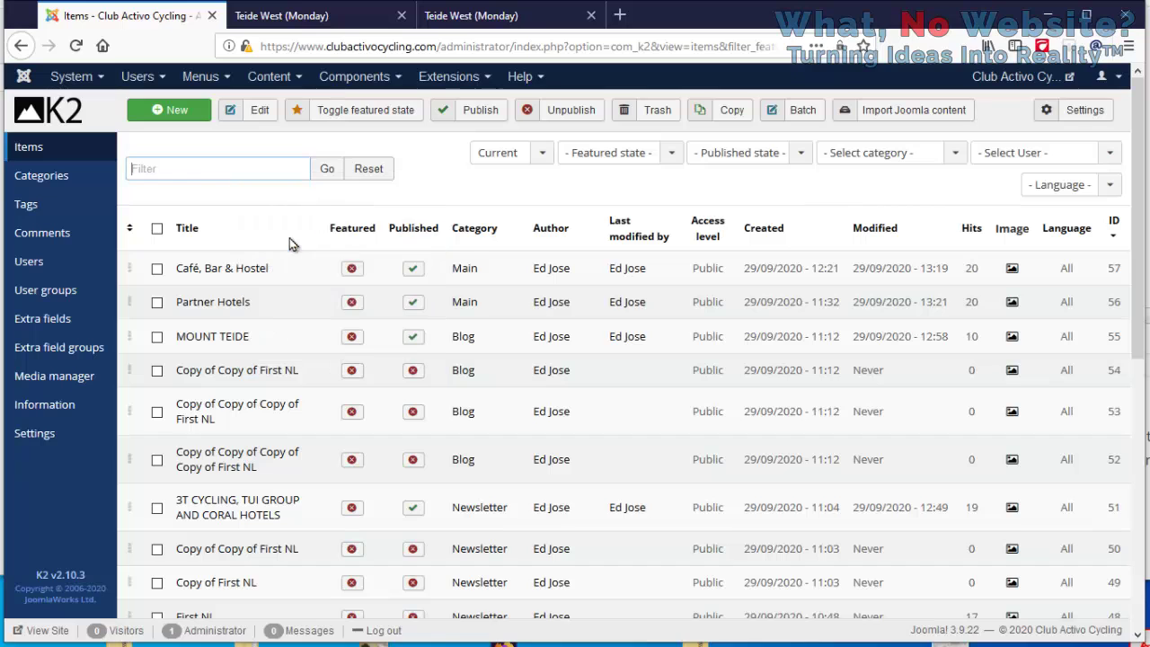
pyautogui.click(329, 171)
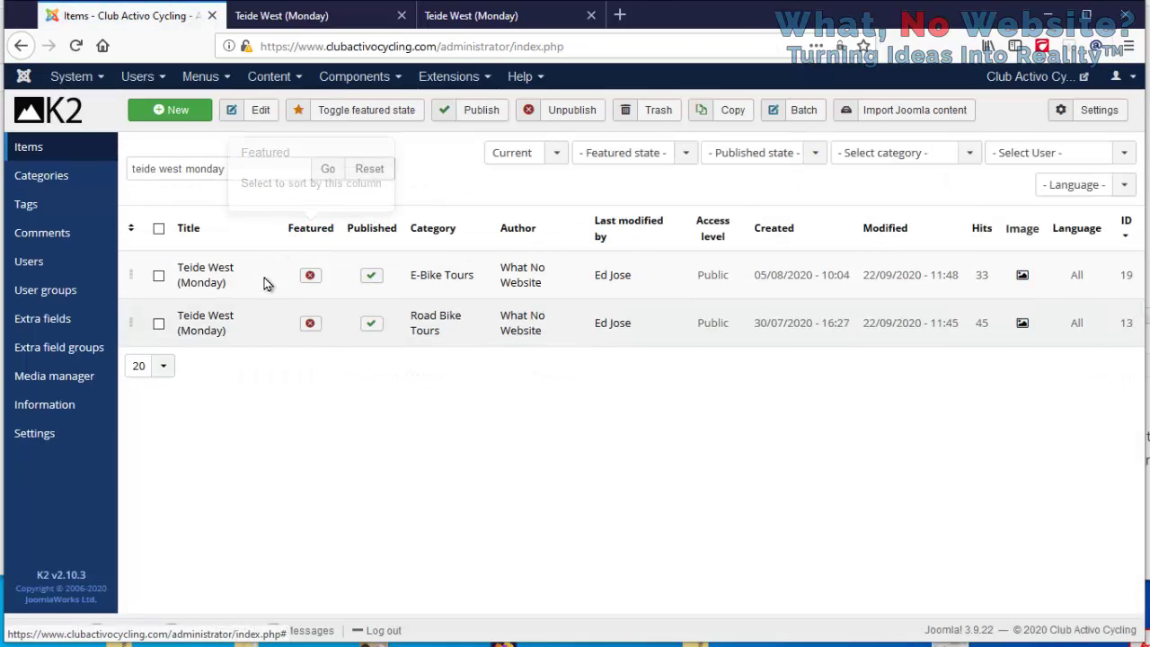
# Review the content code of the Road Bike Tours Teide West (Monday) item through its Book Now link, then close it without saving
pyautogui.click(198, 335)
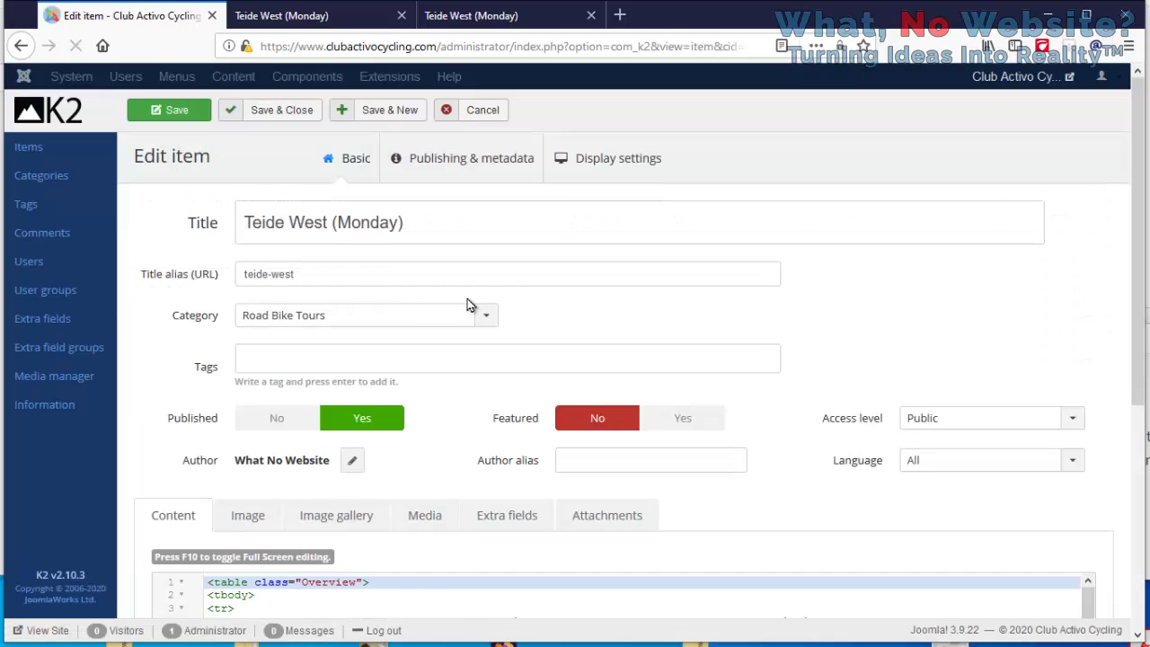
pyautogui.scroll(-5, 518, 280)
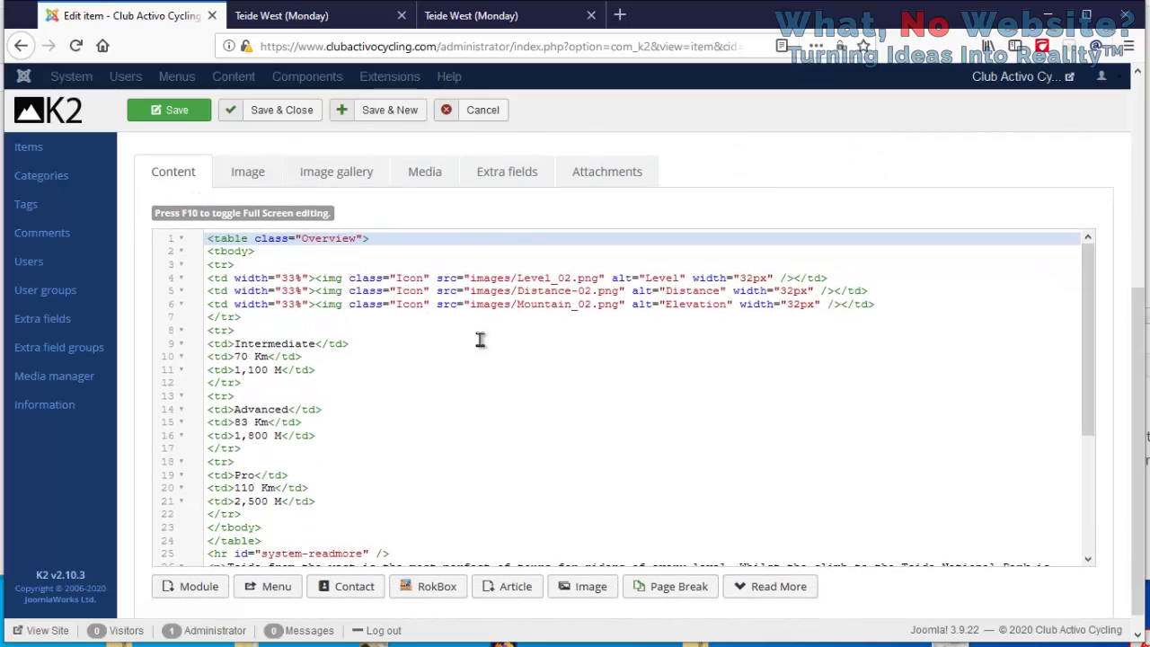
pyautogui.click(480, 337)
pyautogui.scroll(-1, 481, 338)
pyautogui.scroll(-5, 480, 338)
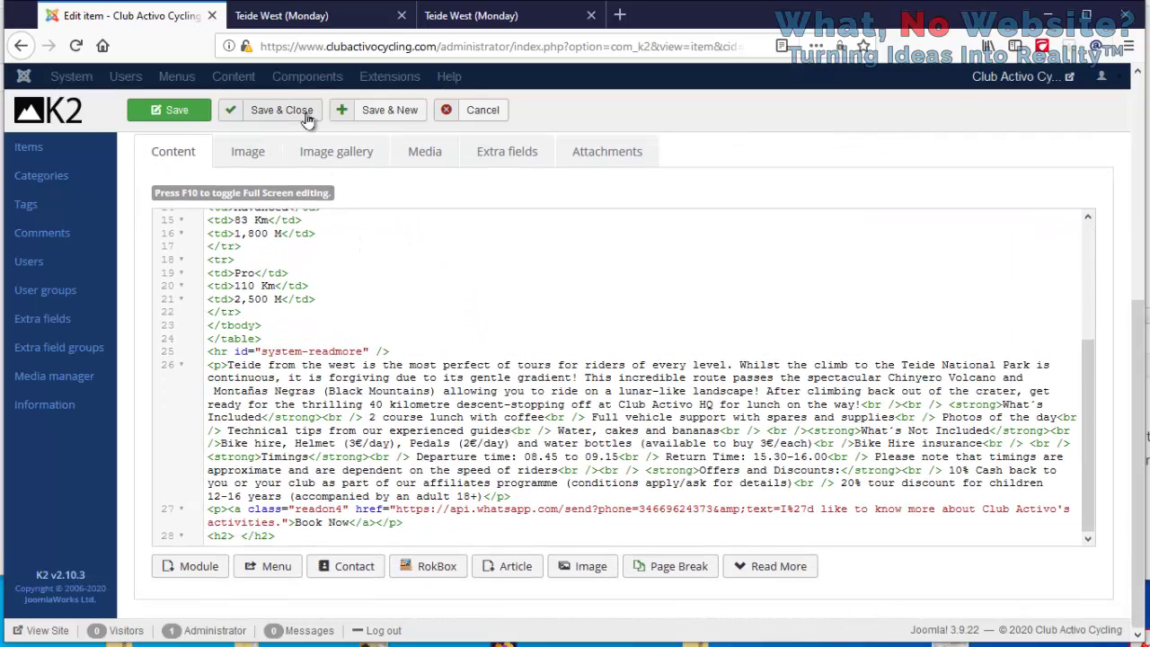
pyautogui.click(312, 22)
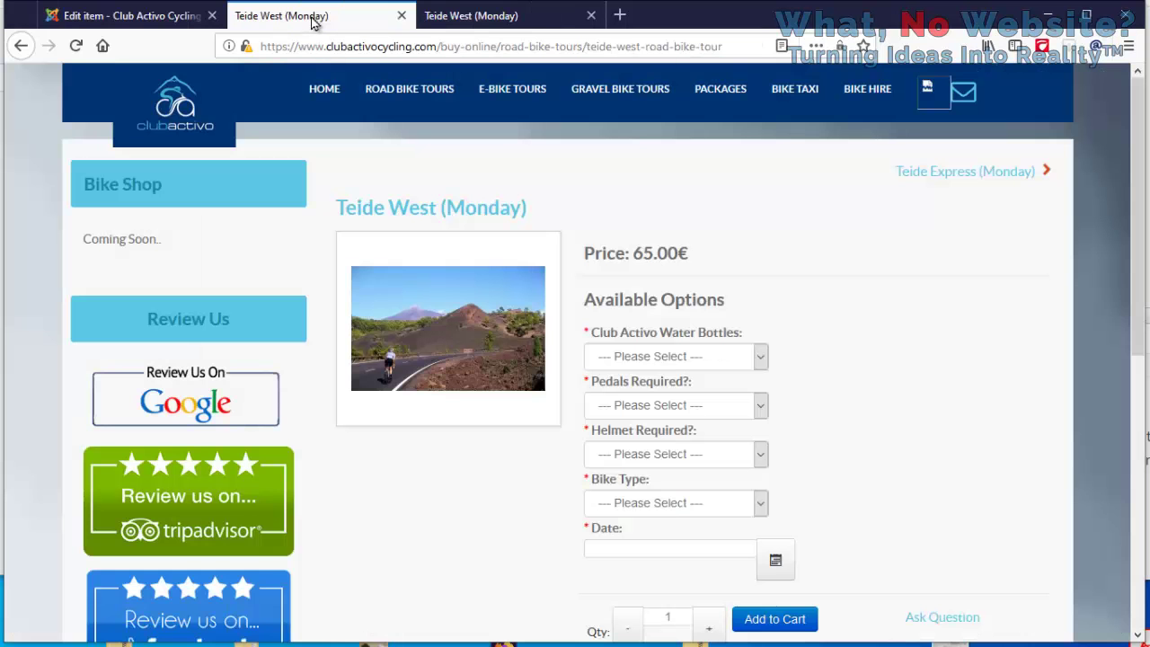
pyautogui.click(490, 26)
pyautogui.click(115, 25)
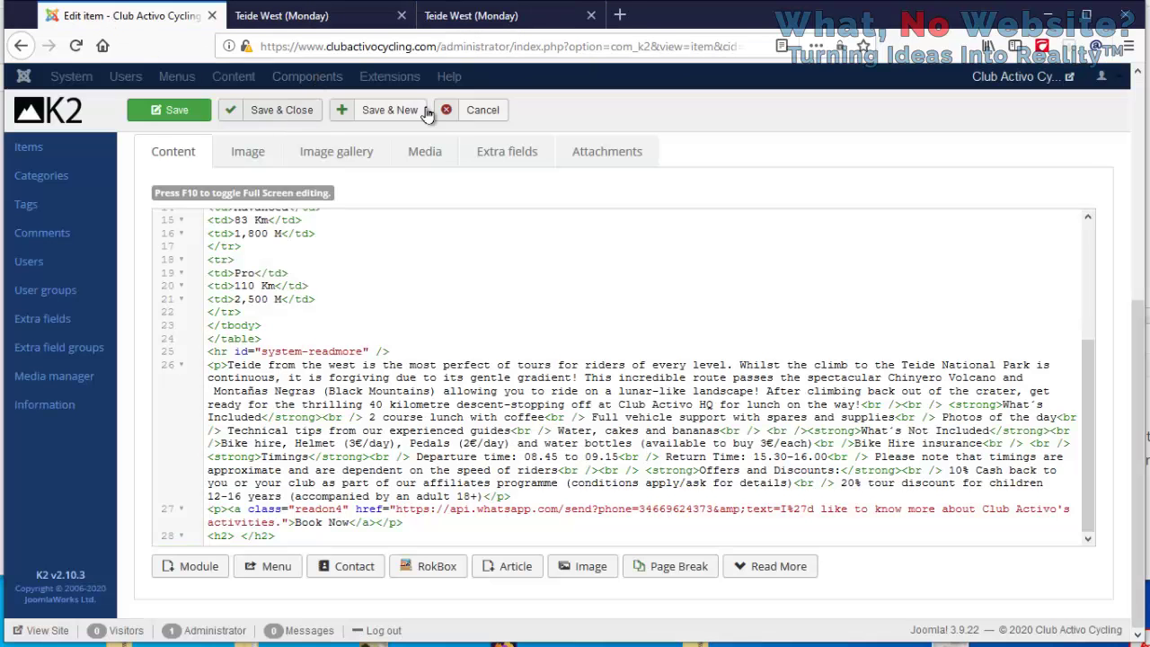
pyautogui.click(499, 114)
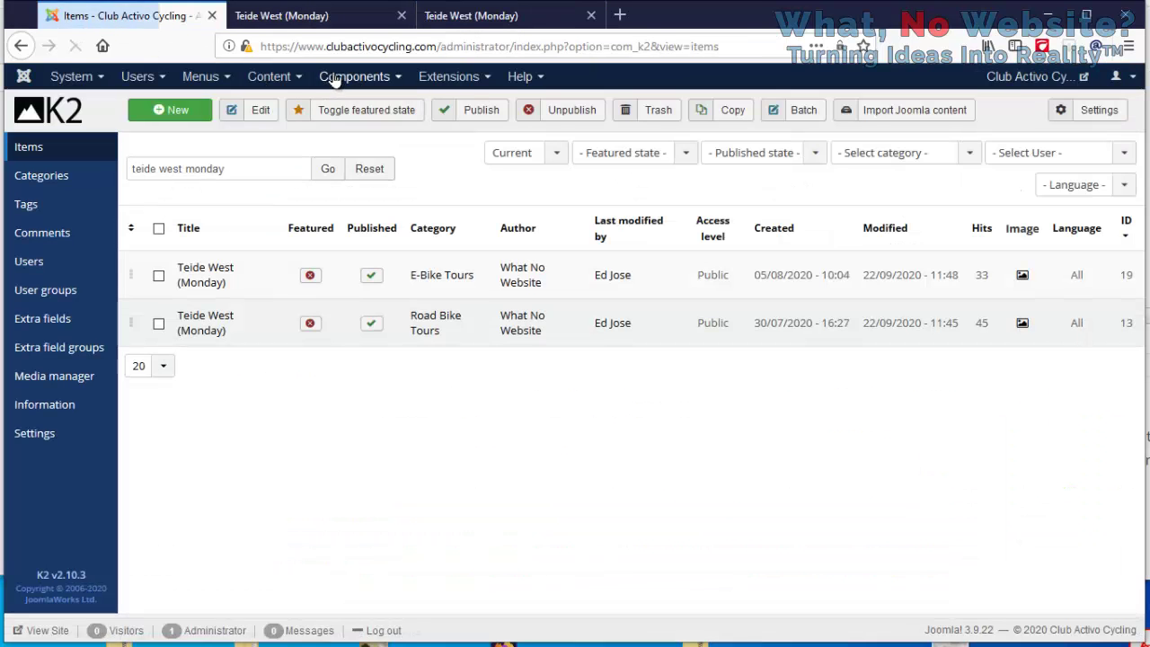
# Search the EShop products for Teide West (Monday) and select the ID of the Road Bike Tours product
pyautogui.click(354, 77)
pyautogui.click(350, 164)
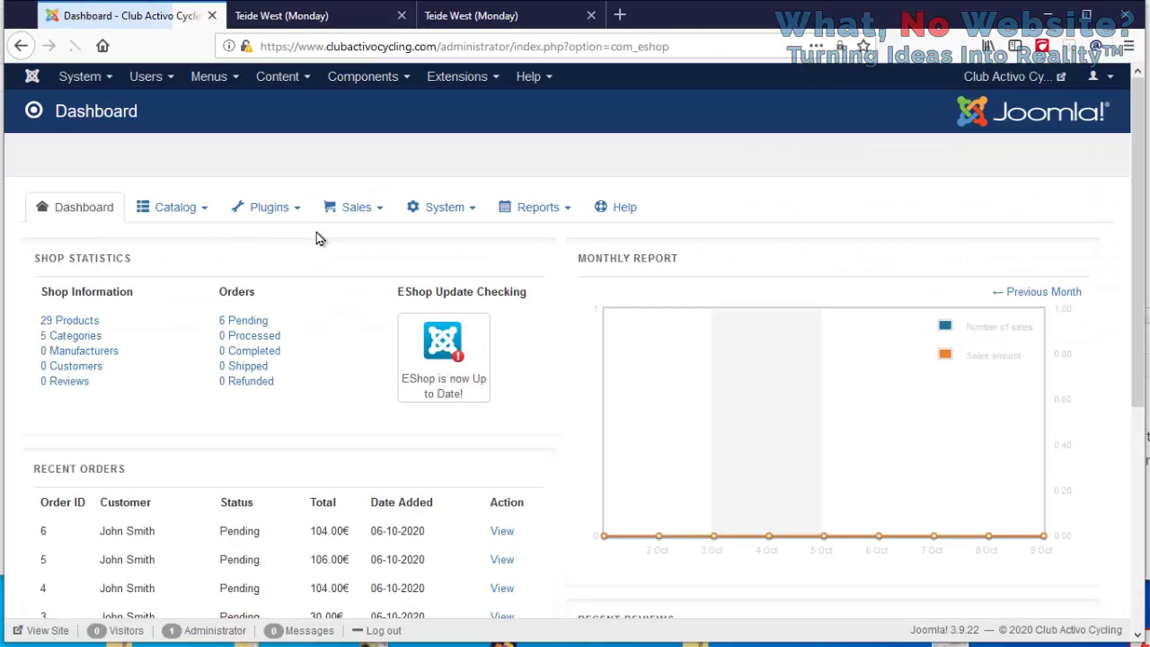
pyautogui.click(177, 208)
pyautogui.click(184, 257)
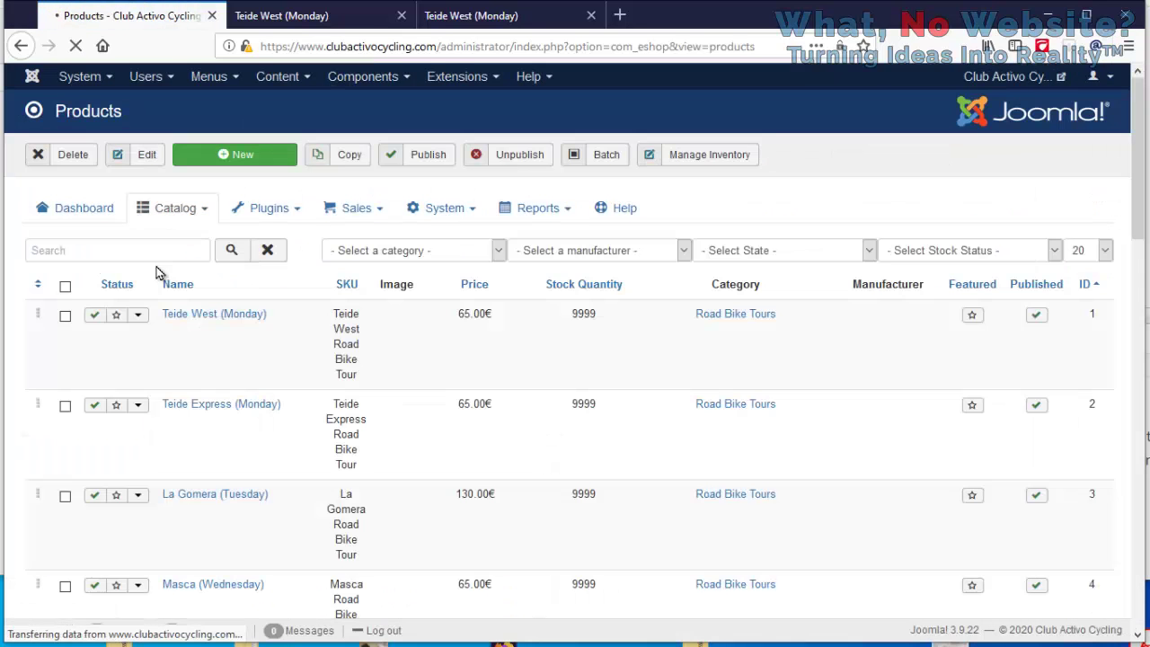
pyautogui.rightClick(151, 250)
pyautogui.click(192, 318)
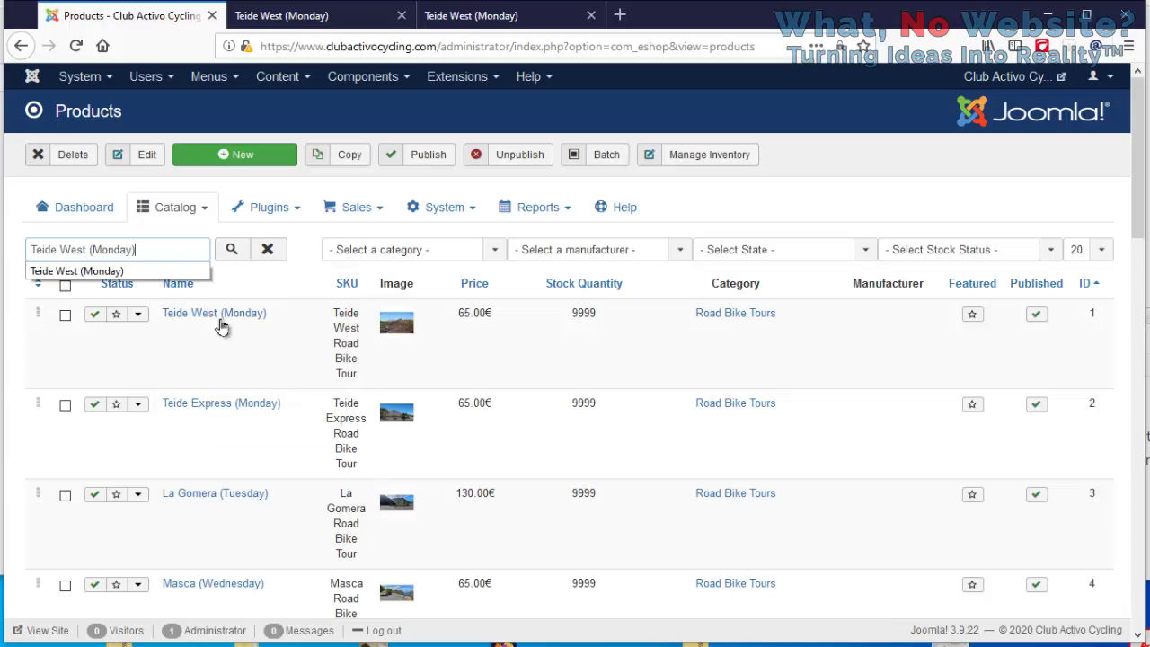
pyautogui.click(228, 250)
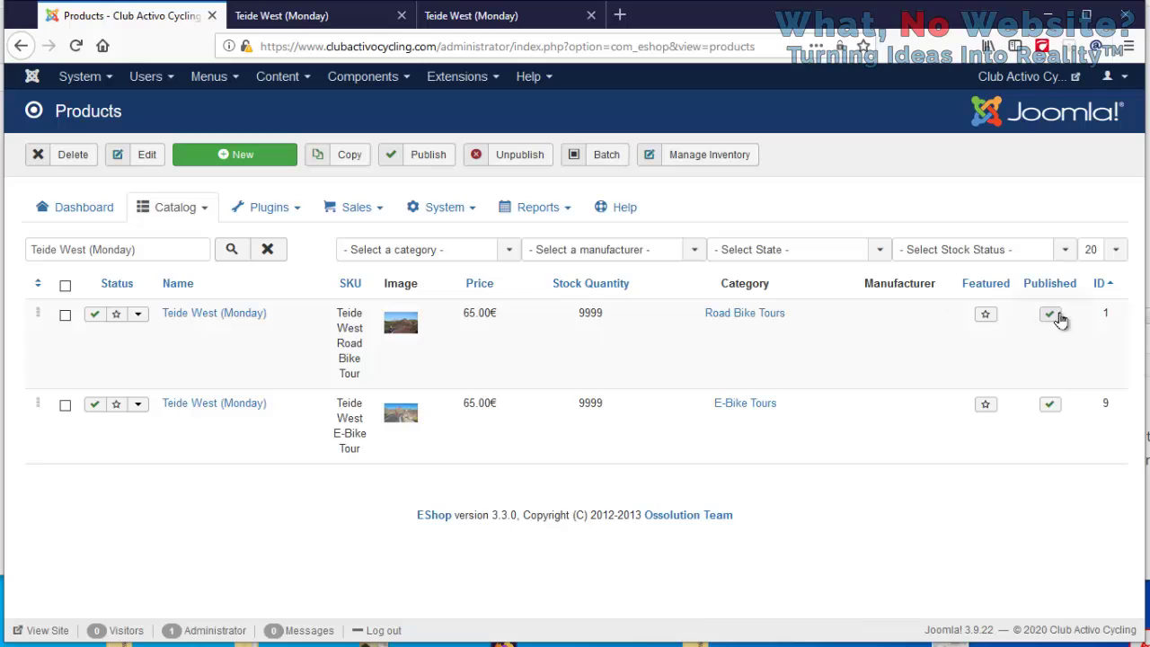
pyautogui.doubleClick(1106, 314)
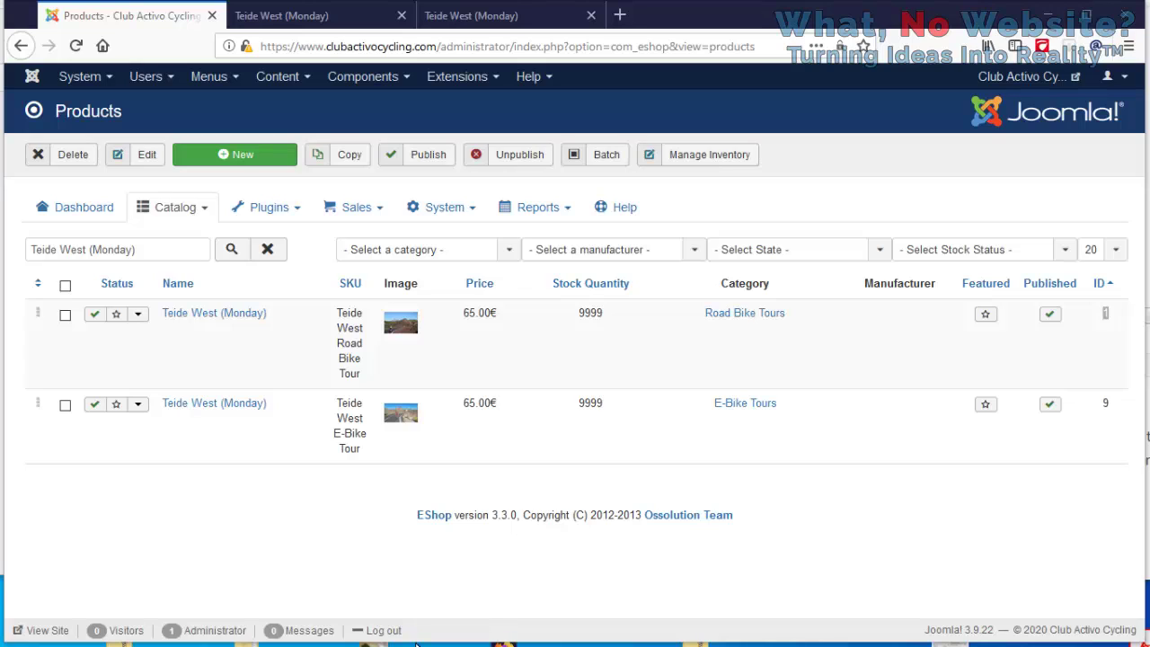
pyautogui.hotkey('alt', 'Tab')
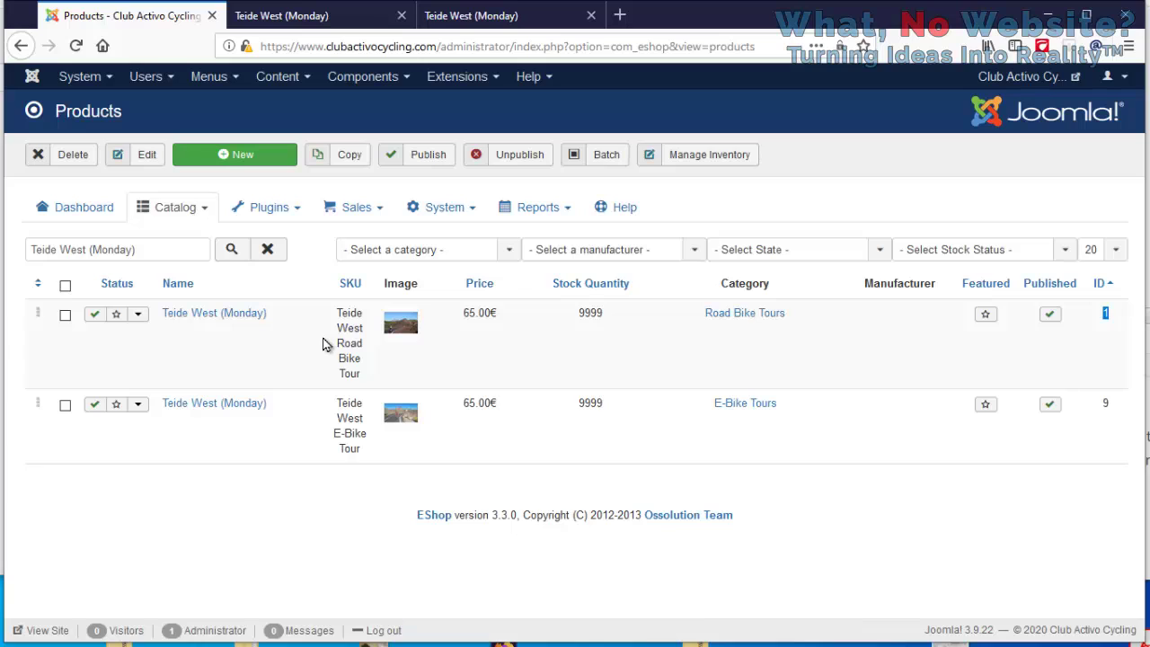
# Reopen the K2 Teide West (Monday) item in the Road Bike Tours category for editing at its content code
pyautogui.click(358, 81)
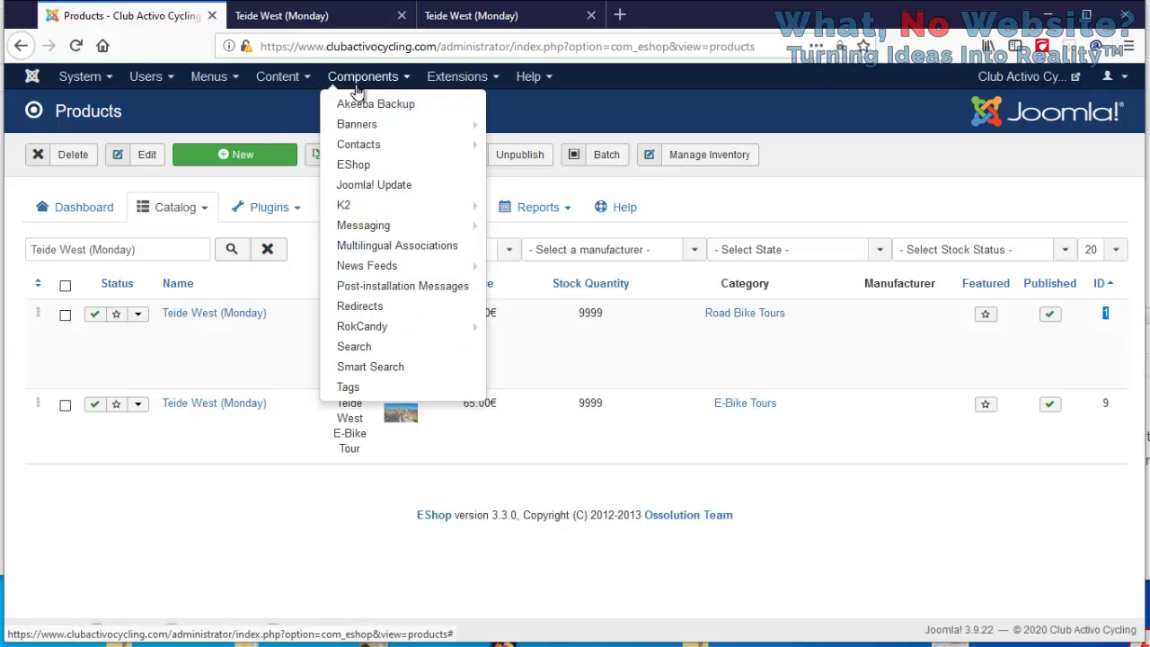
pyautogui.click(365, 212)
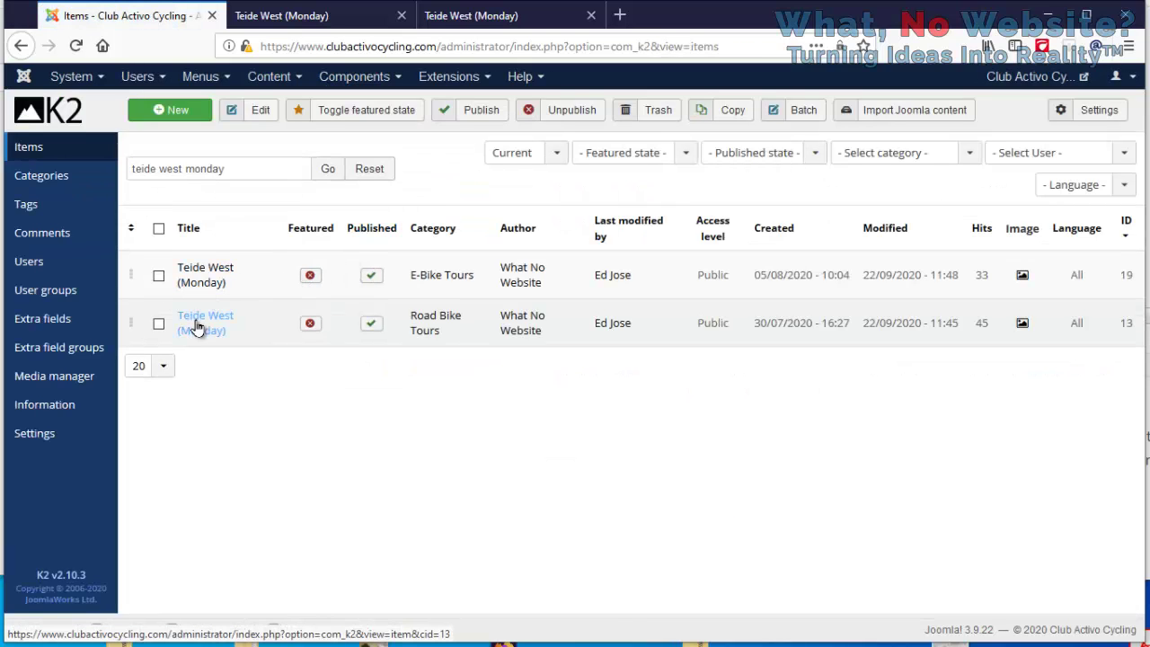
pyautogui.click(196, 326)
pyautogui.scroll(-4, 546, 372)
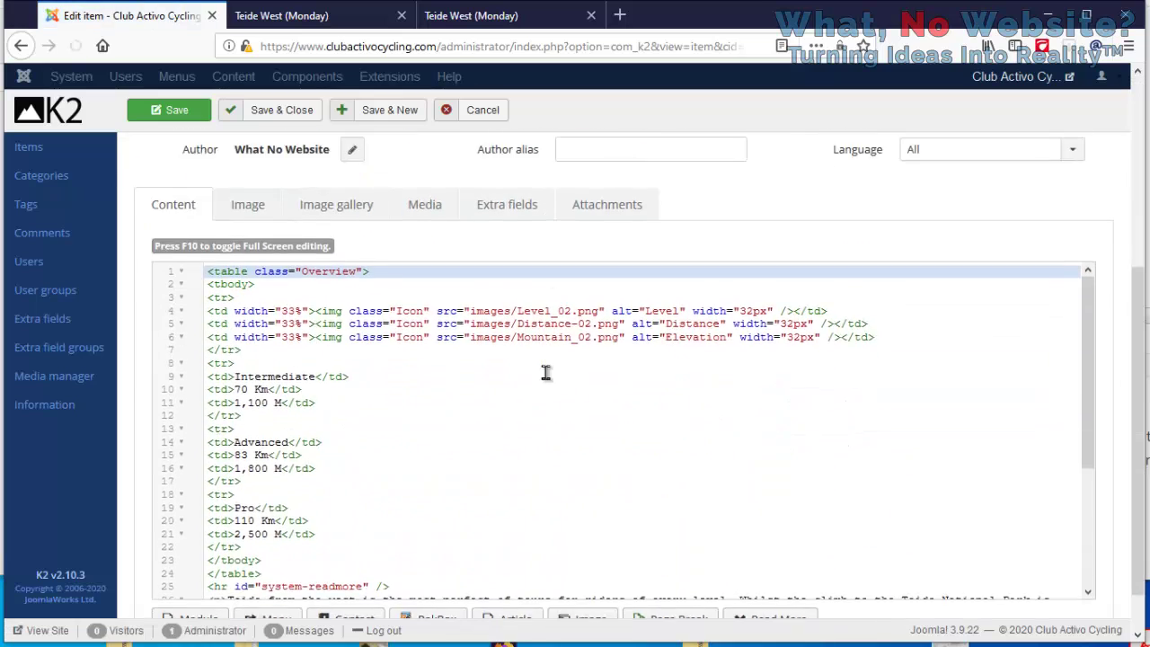
# Paste the {eshopproduct 1} tag on a new line at the end of the Teide West (Monday) content code
pyautogui.click(546, 373)
pyautogui.hotkey('ctrl', 'End')
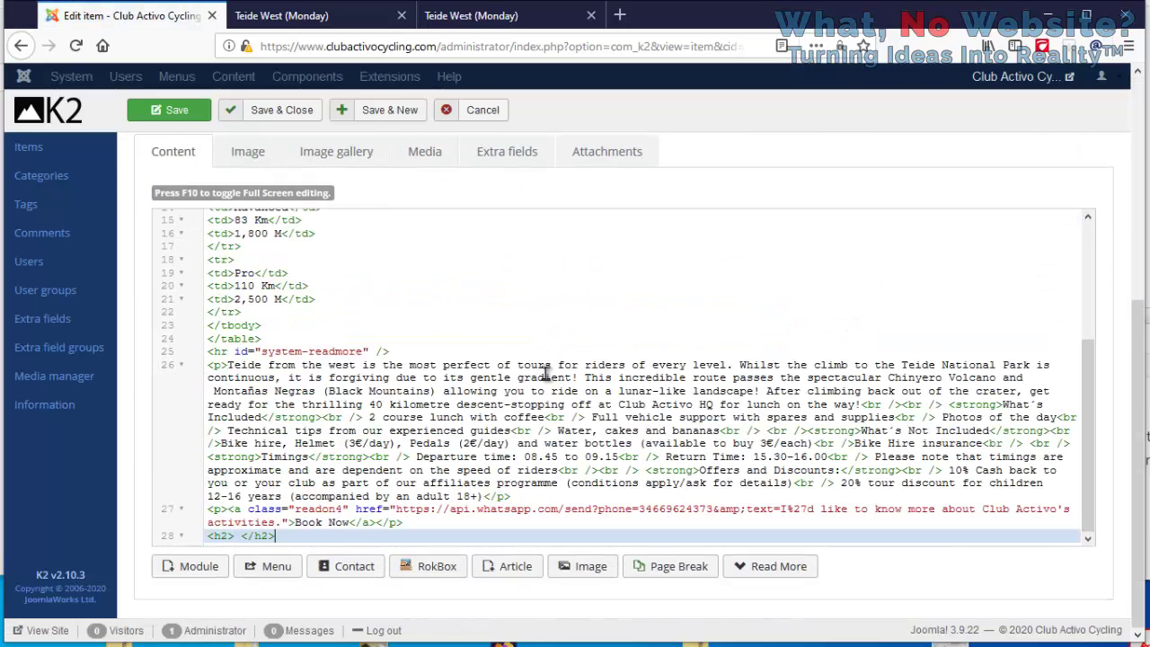
pyautogui.press('Return')
pyautogui.press('Return')
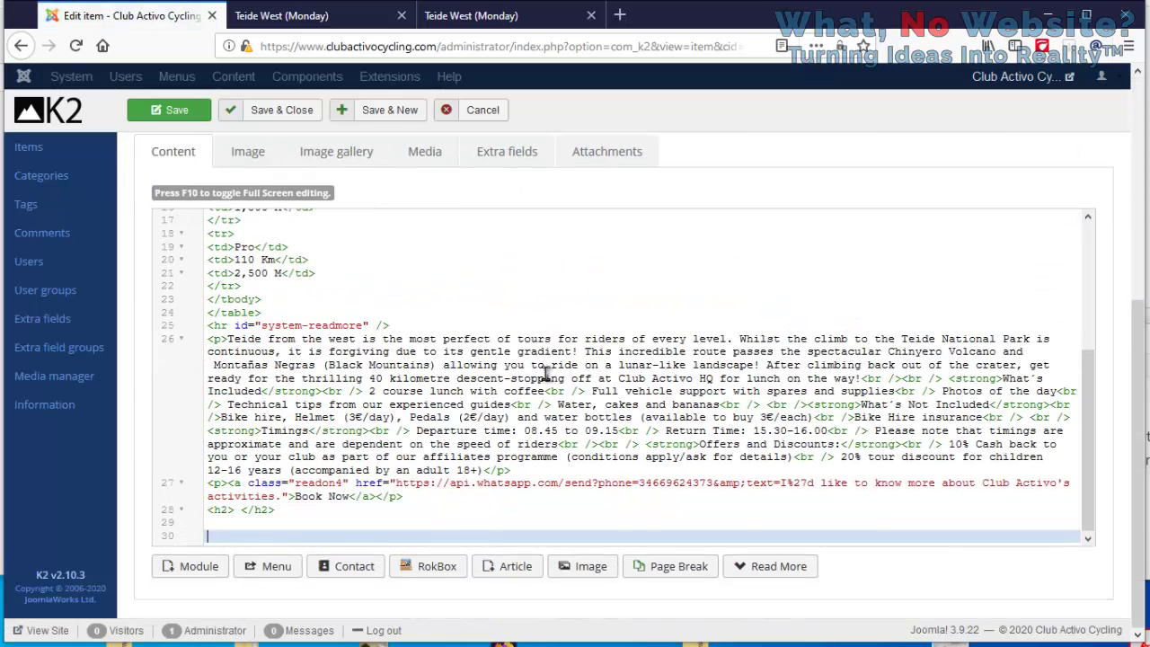
pyautogui.rightClick(321, 539)
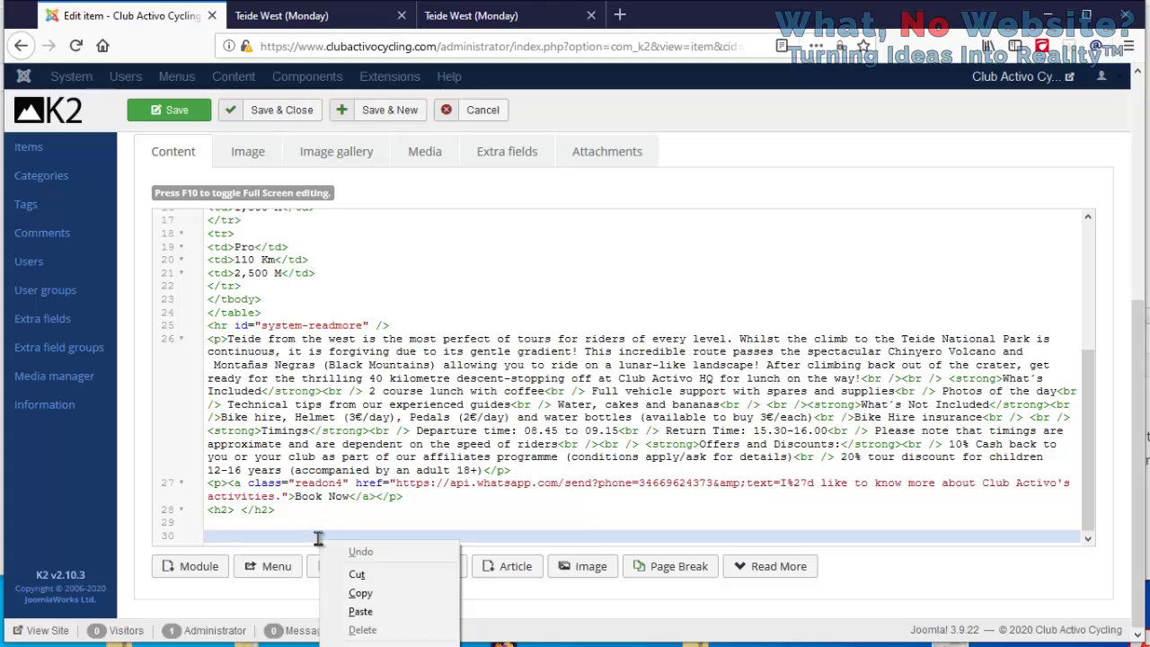
pyautogui.click(376, 595)
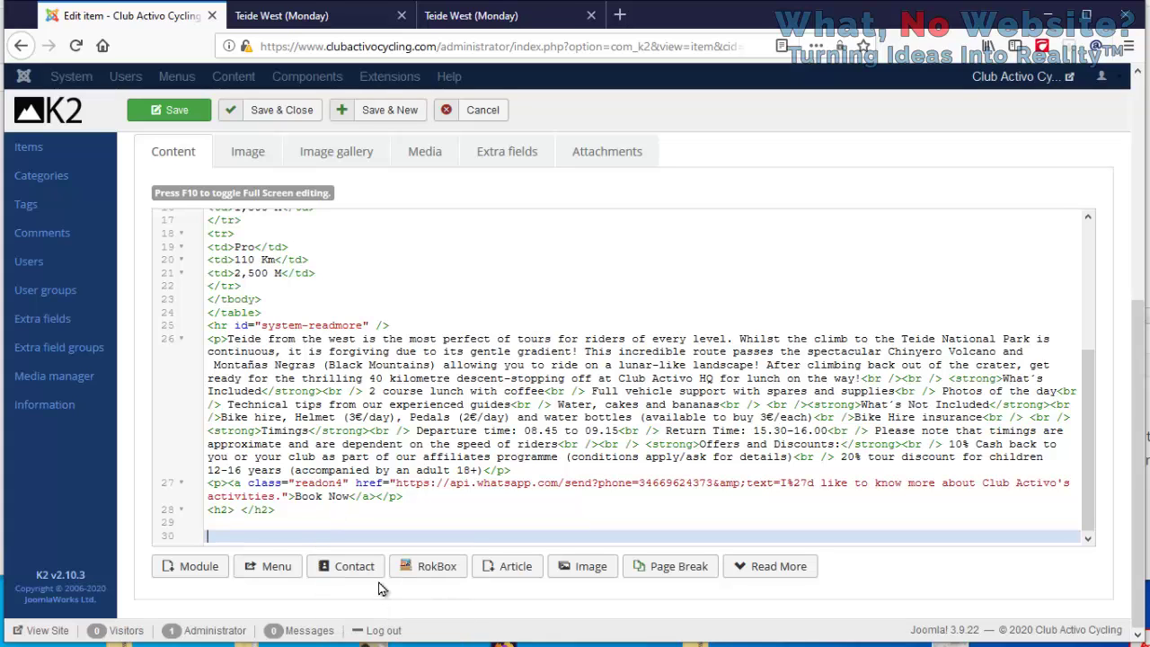
pyautogui.rightClick(366, 538)
pyautogui.click(415, 611)
# Check the keyword and product ID in the pasted EShop tag, and save the K2 item
pyautogui.doubleClick(271, 536)
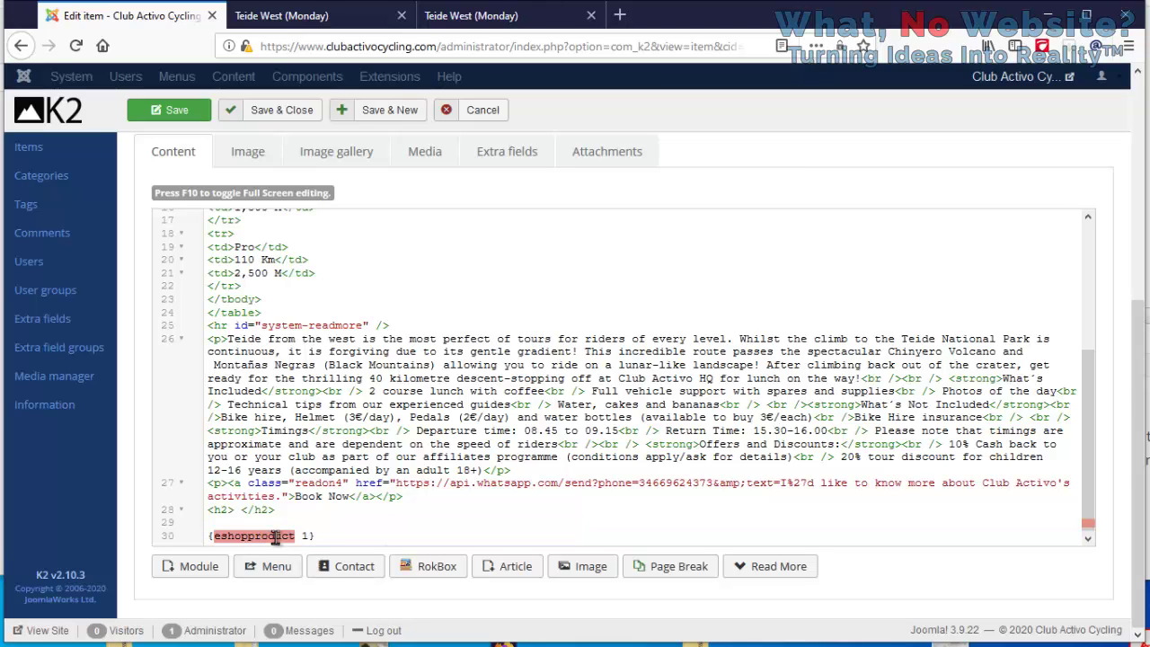
pyautogui.click(401, 534)
pyautogui.press('Home')
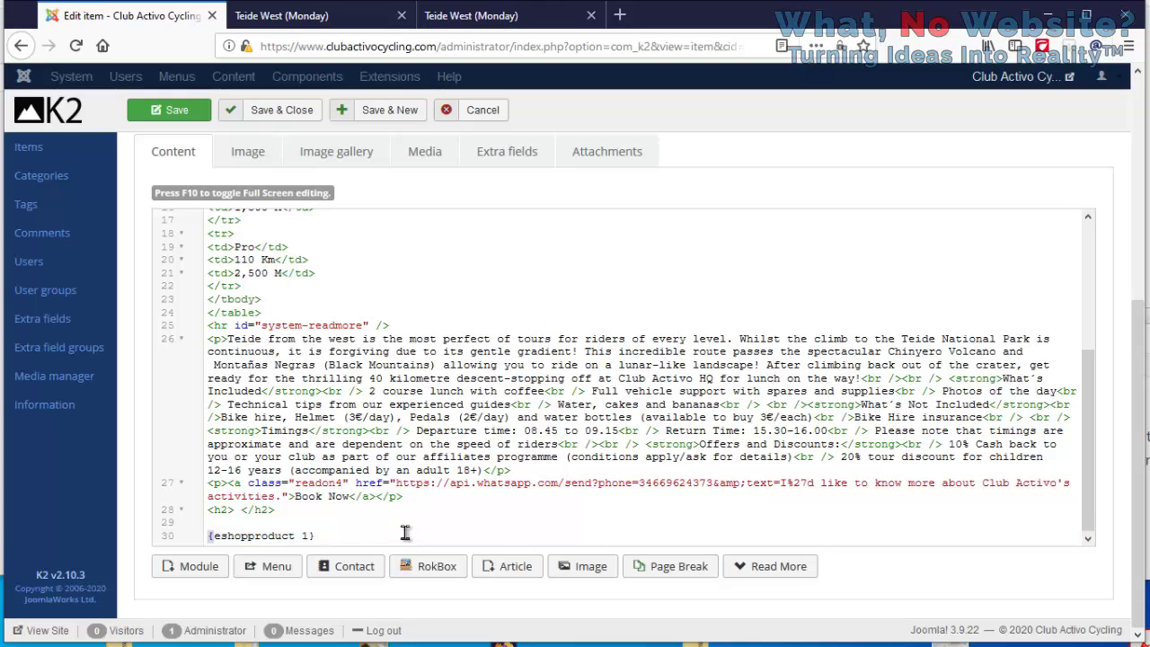
pyautogui.press('Right')
pyautogui.hotkey('ctrl', 'shift', 'Right')
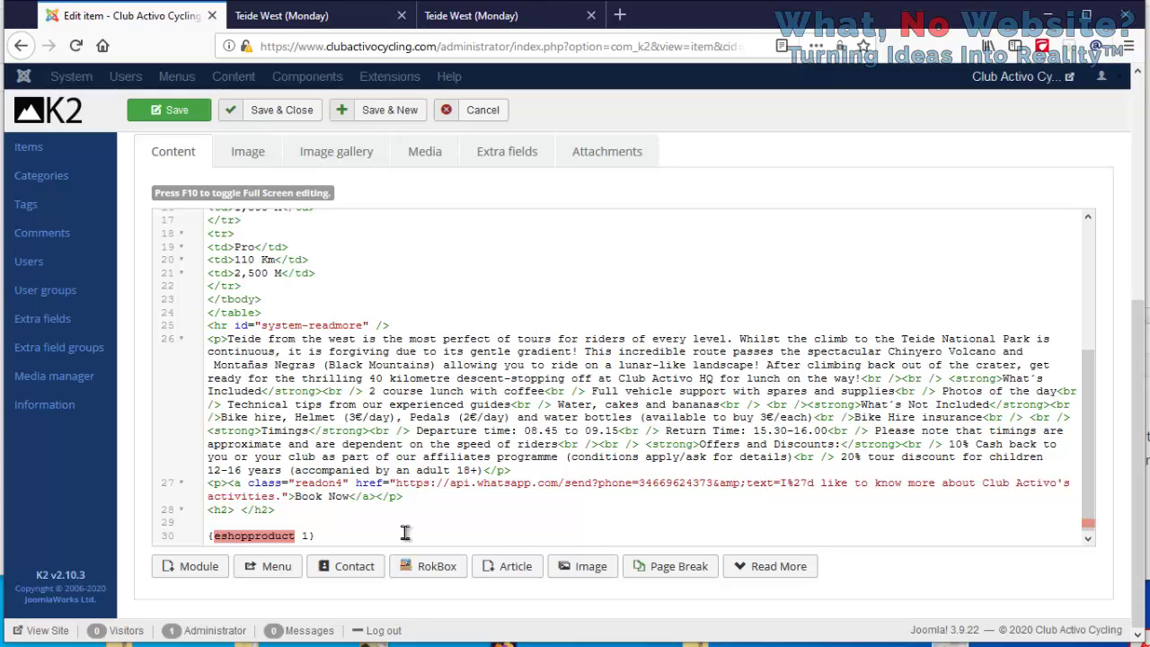
pyautogui.click(405, 532)
pyautogui.hotkey('shift', 'Left')
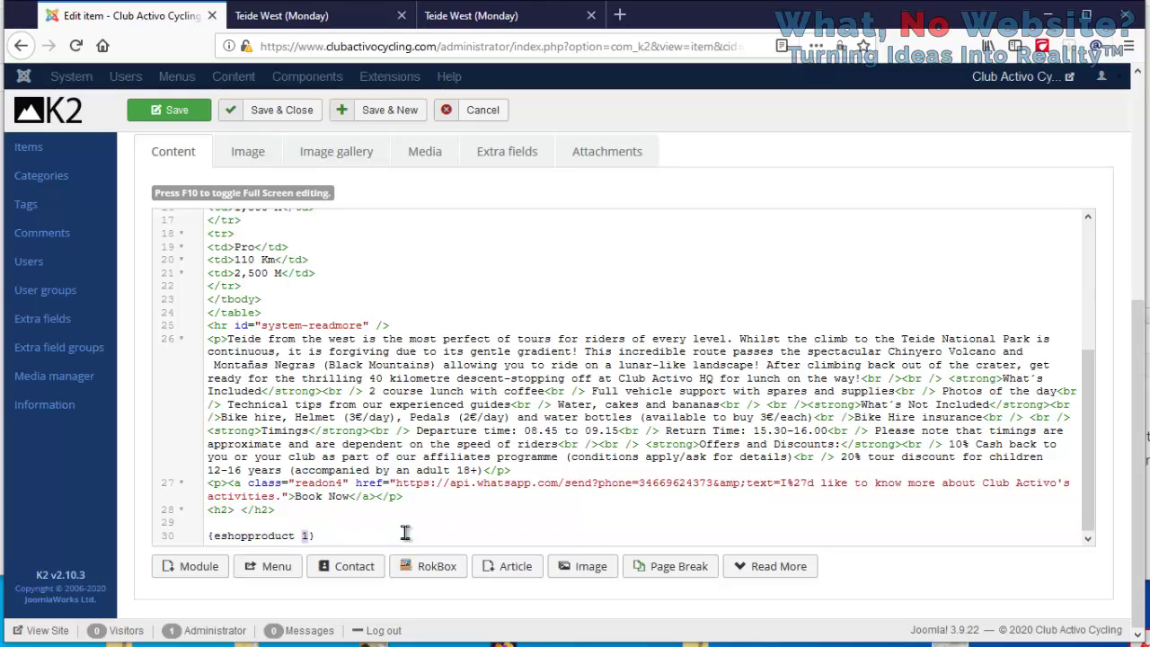
pyautogui.click(195, 121)
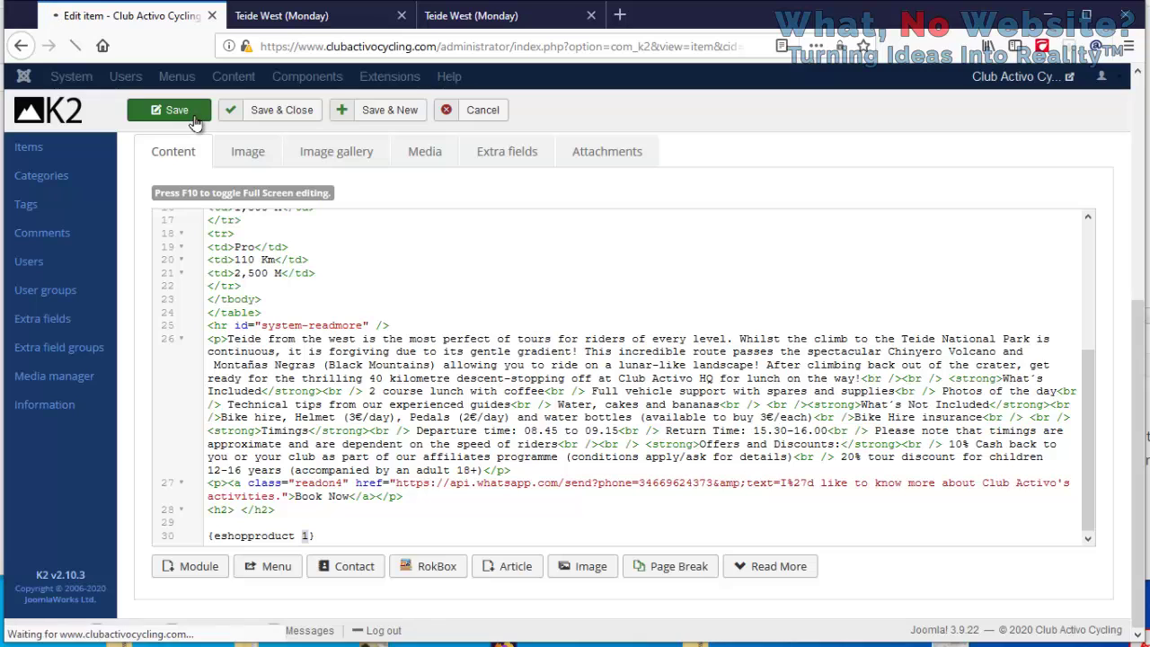
# Reload the live Teide West (Monday) article and compare the area below its Book Now link with the EShop product page
pyautogui.click(320, 17)
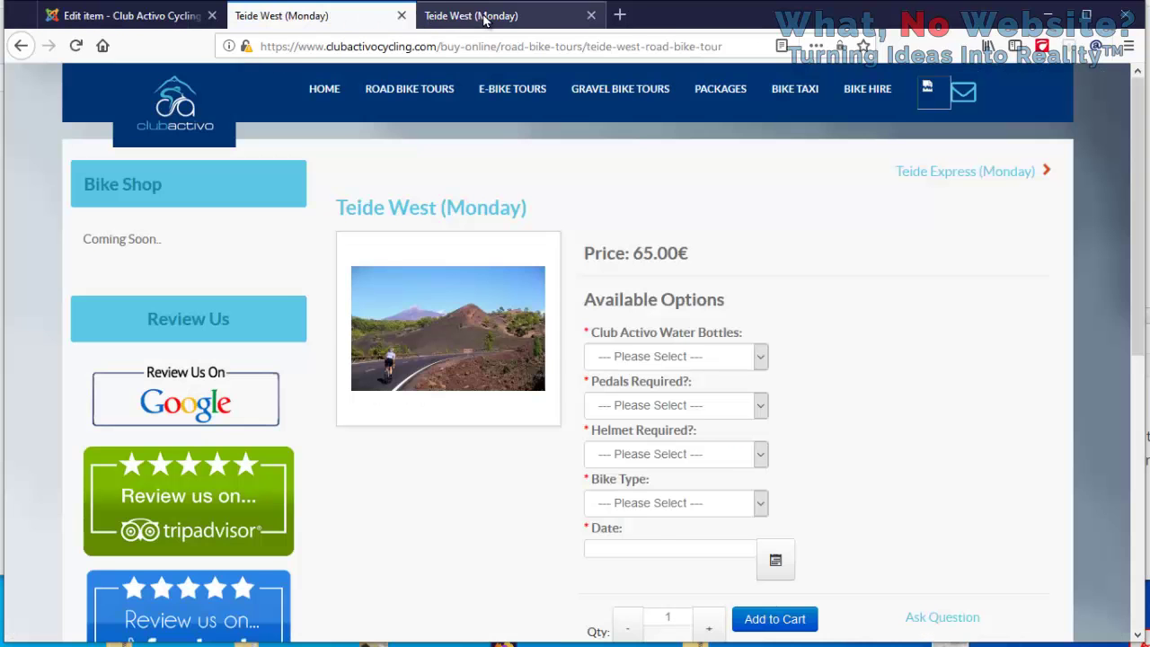
pyautogui.moveTo(471, 15); pyautogui.dragTo(359, 18)
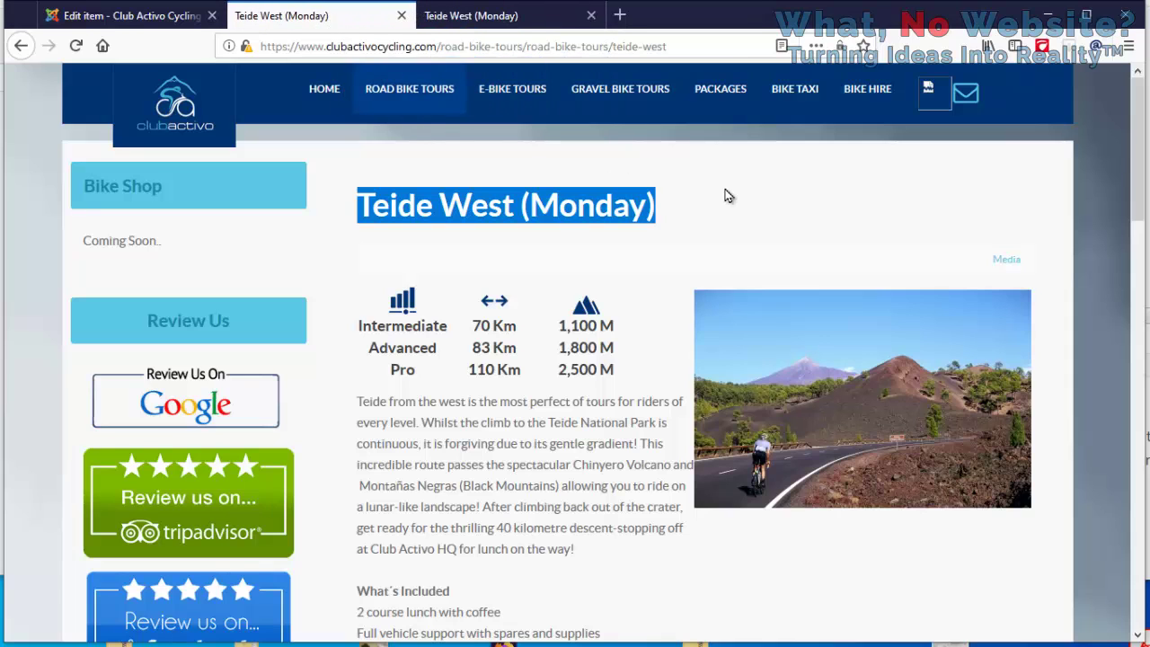
pyautogui.click(485, 366)
pyautogui.scroll(-6, 493, 375)
pyautogui.scroll(-2, 647, 426)
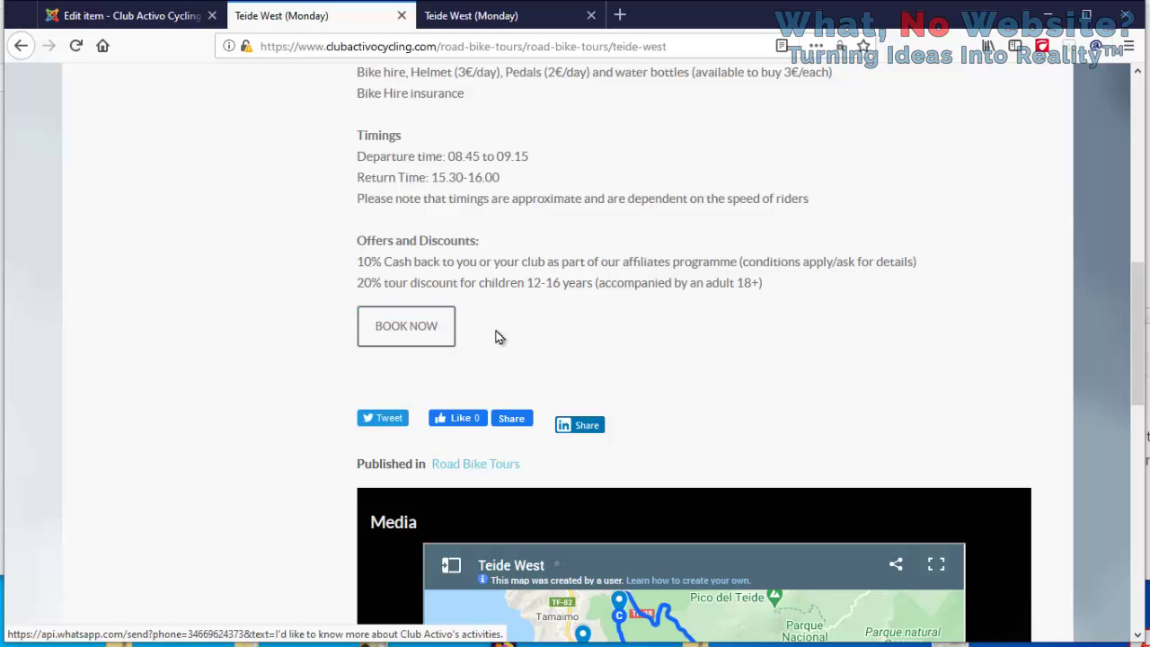
pyautogui.click(75, 47)
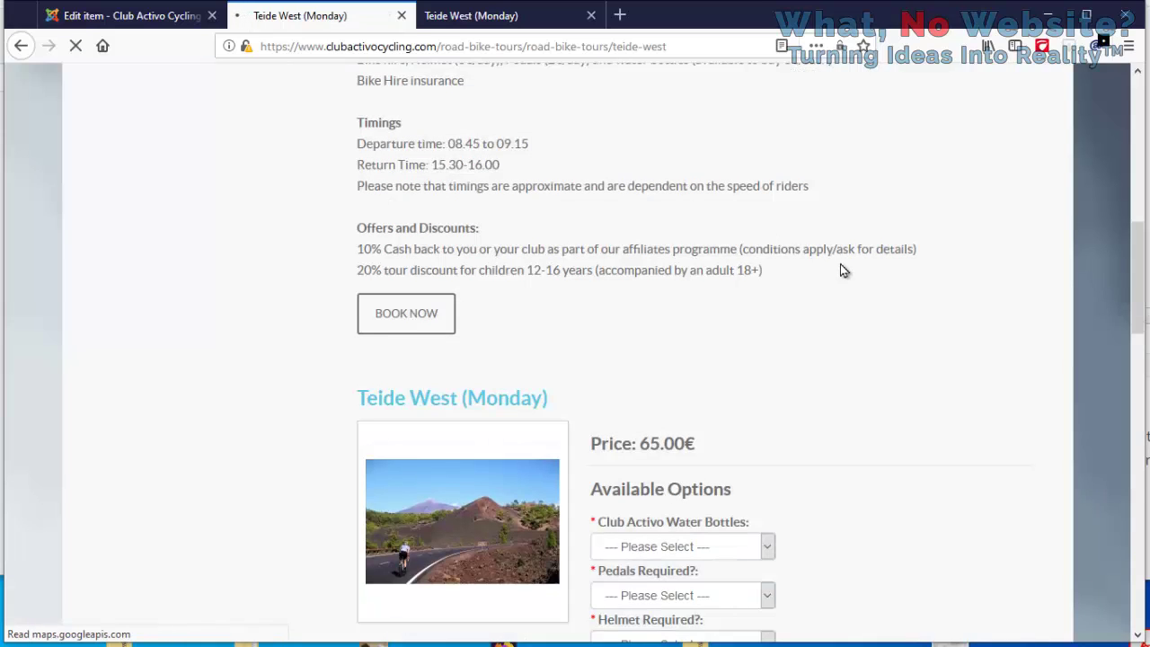
pyautogui.scroll(-2, 884, 275)
pyautogui.scroll(-1, 885, 282)
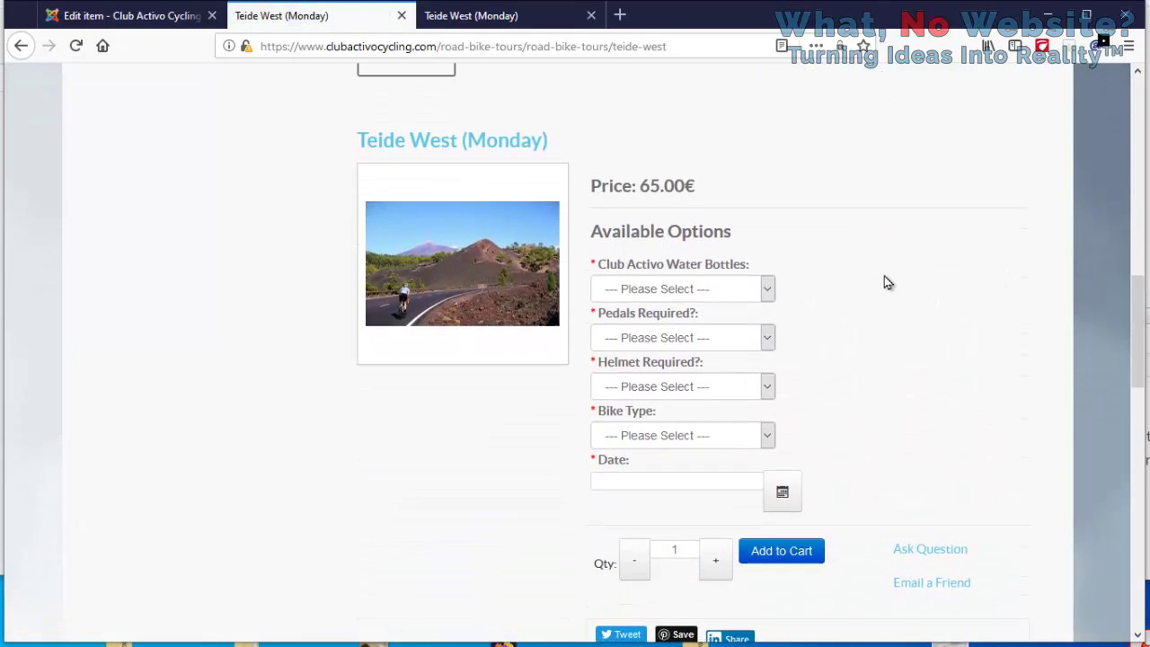
pyautogui.scroll(-1, 886, 283)
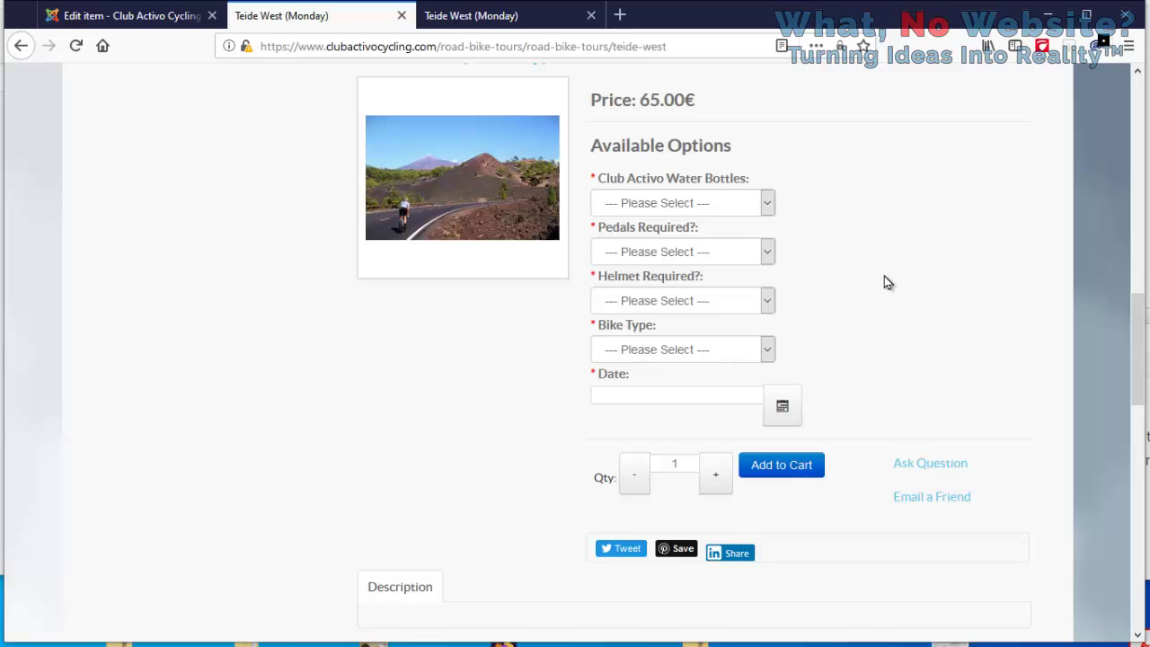
pyautogui.hotkey('ctrl', 'Tab')
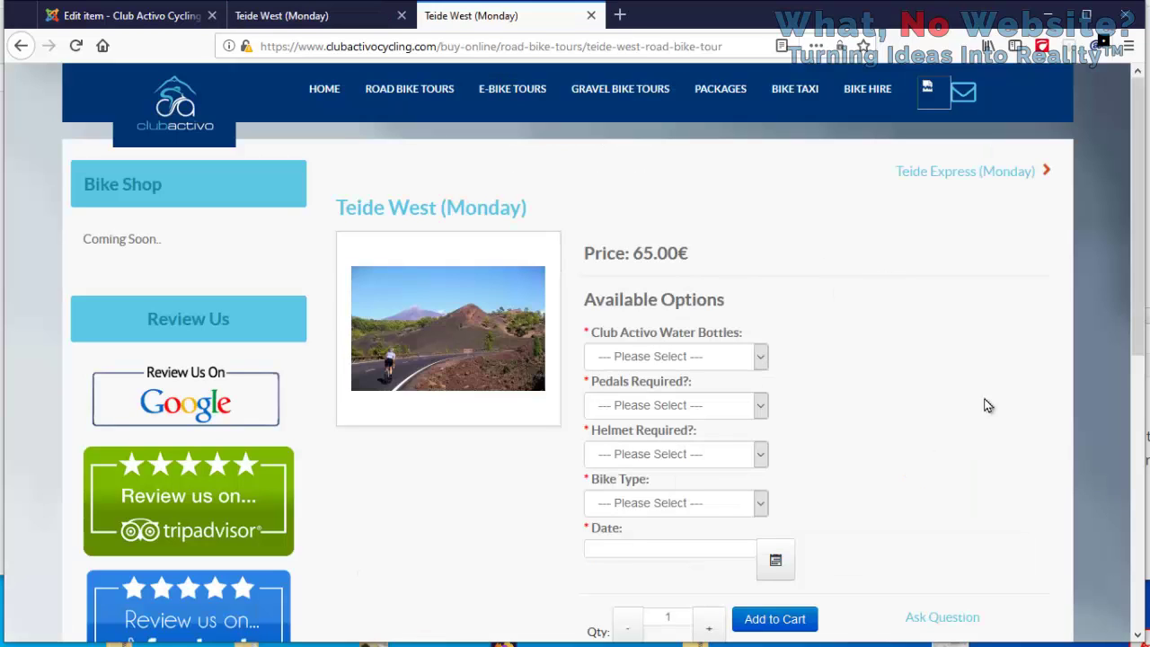
pyautogui.click(357, 26)
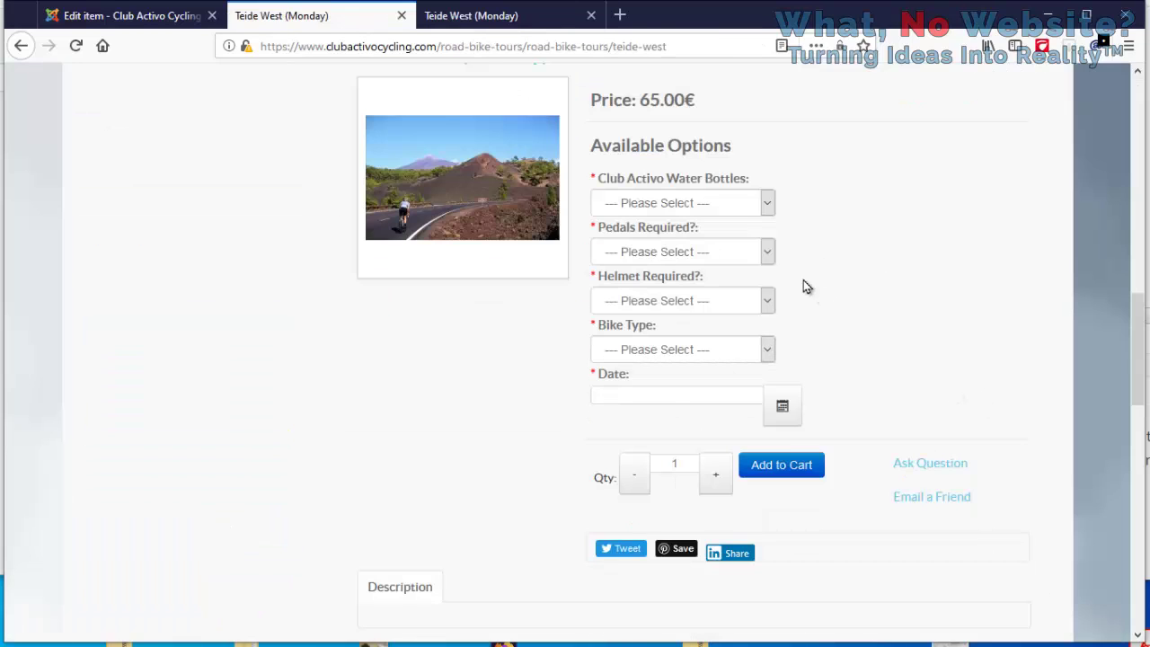
# Choose 1 water bottle, Look Keo pedals, helmet Yes, 3T Exploro Max Road Bike and date 2020-11-05 in the article's booking options
pyautogui.click(680, 204)
pyautogui.click(674, 245)
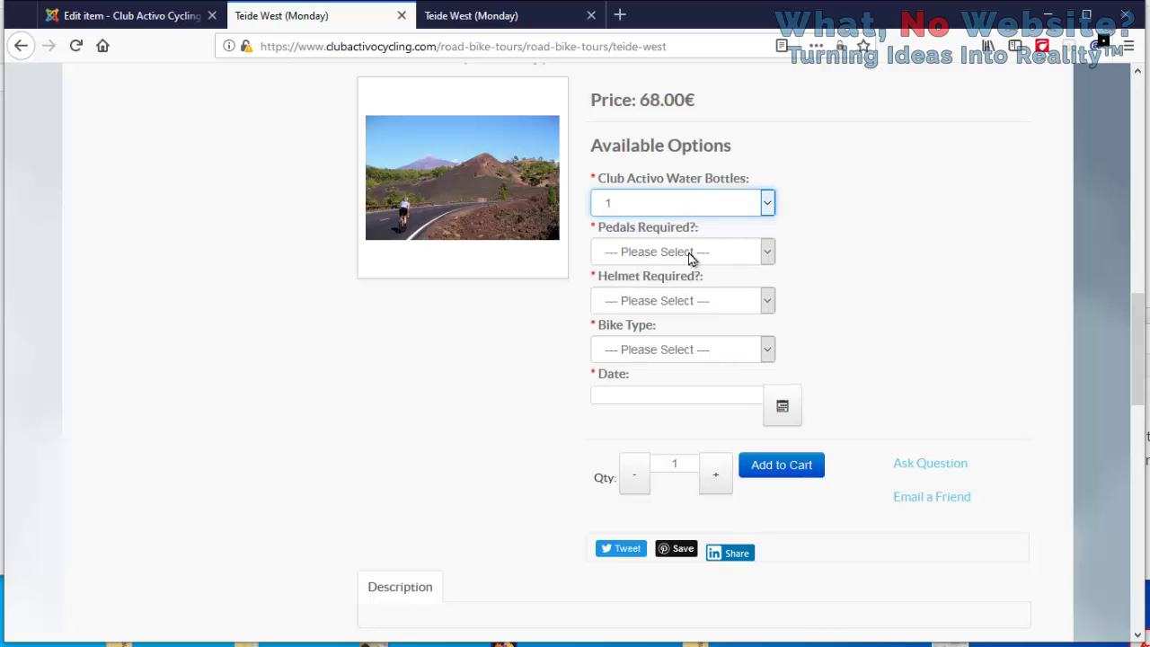
pyautogui.click(688, 252)
pyautogui.click(678, 294)
pyautogui.click(680, 306)
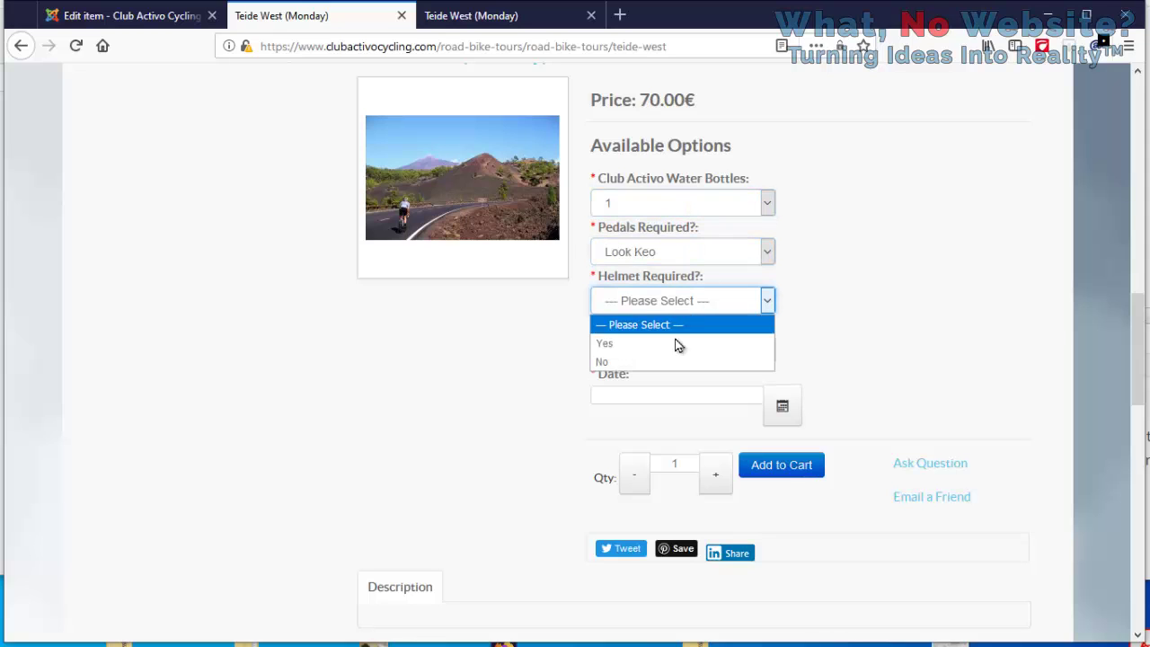
pyautogui.click(676, 342)
pyautogui.click(701, 354)
pyautogui.click(674, 392)
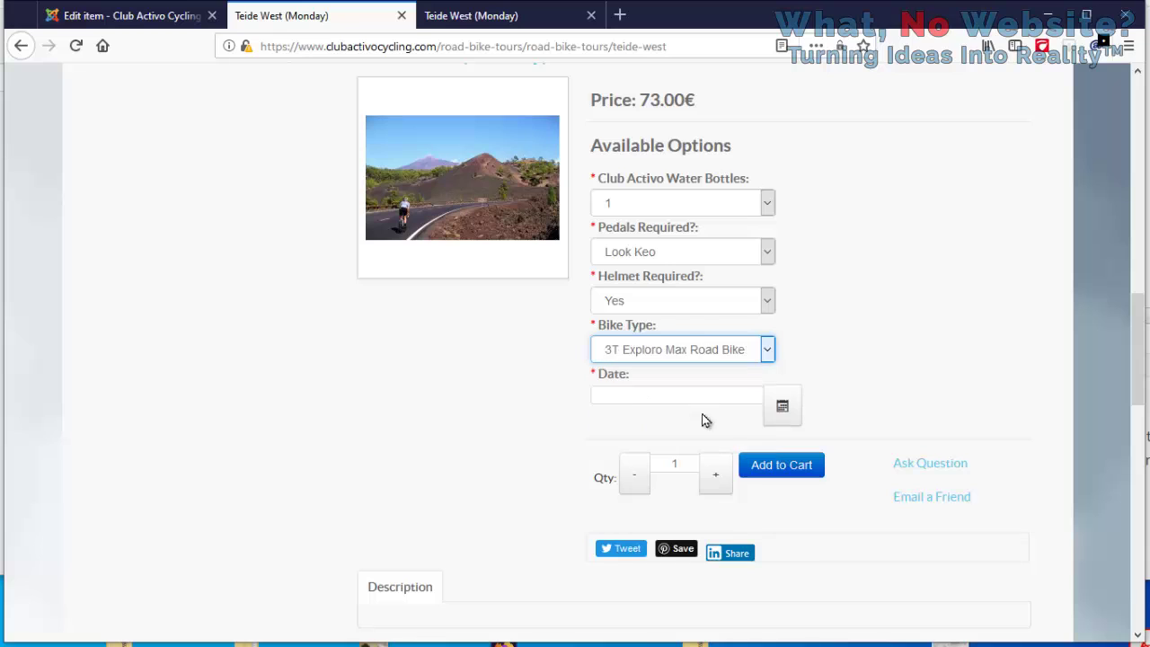
pyautogui.click(774, 418)
pyautogui.click(740, 365)
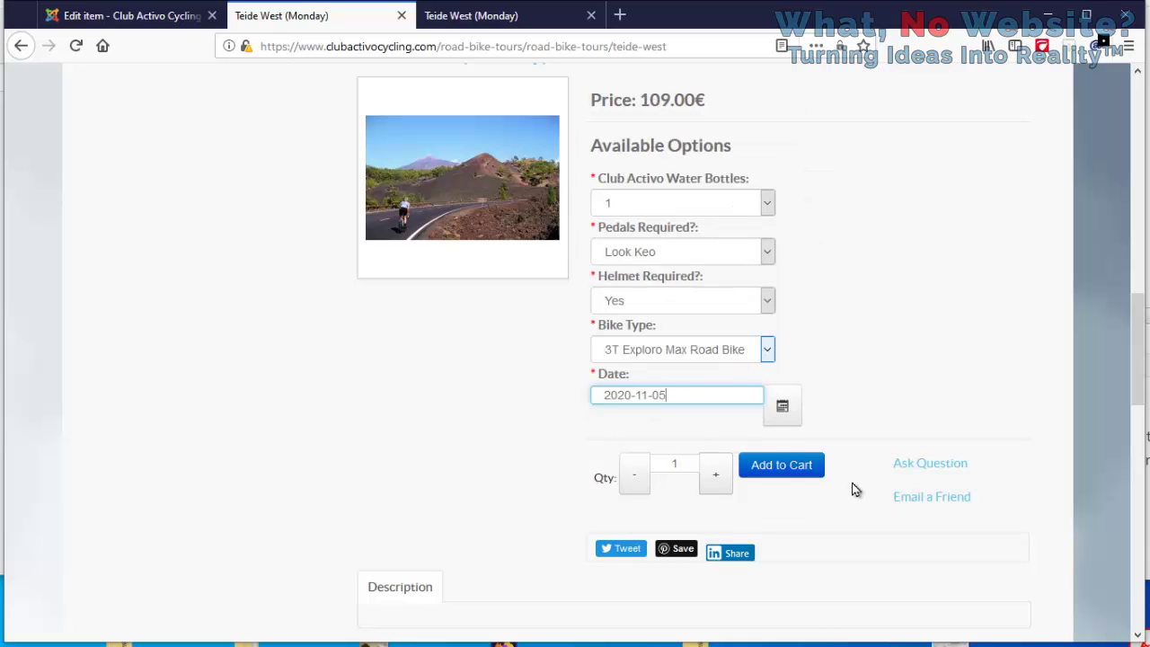
# Add the configured tour to the cart and proceed to the checkout, then return to the Teide West (Monday) article
pyautogui.click(799, 466)
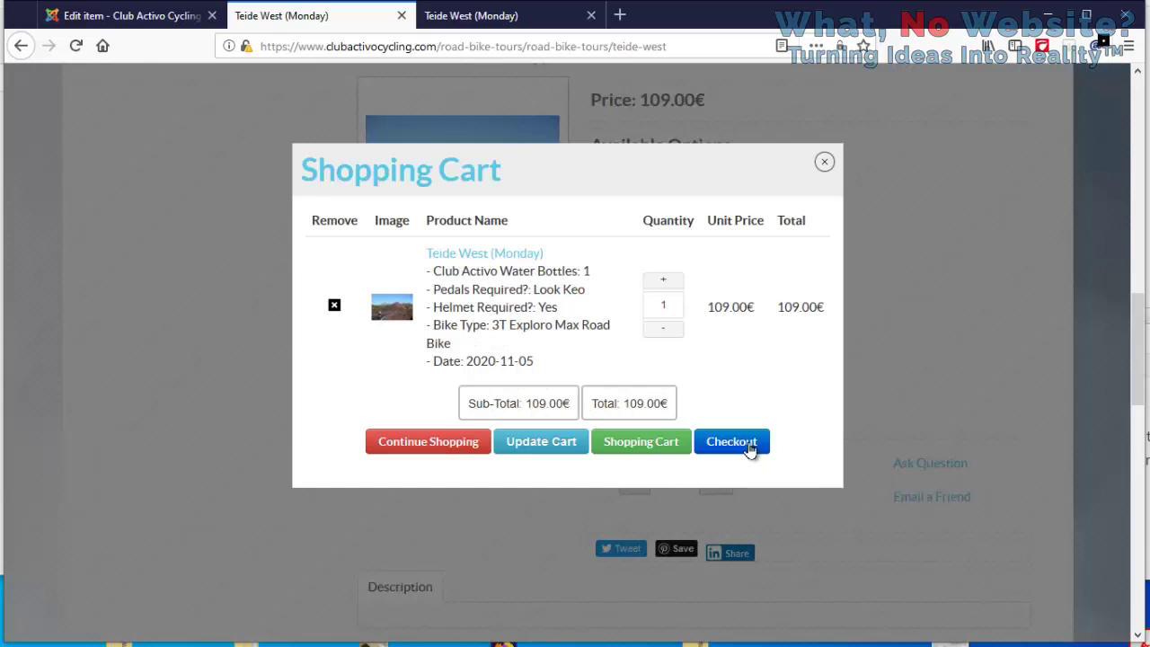
pyautogui.click(733, 442)
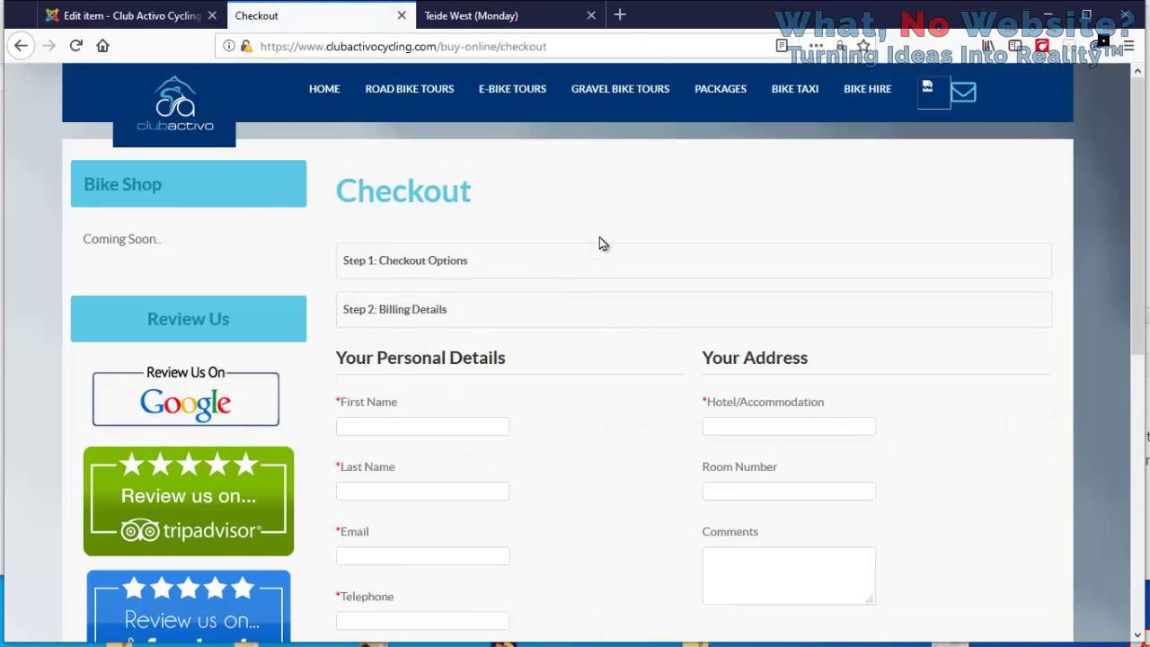
pyautogui.hotkey('alt', 'Left')
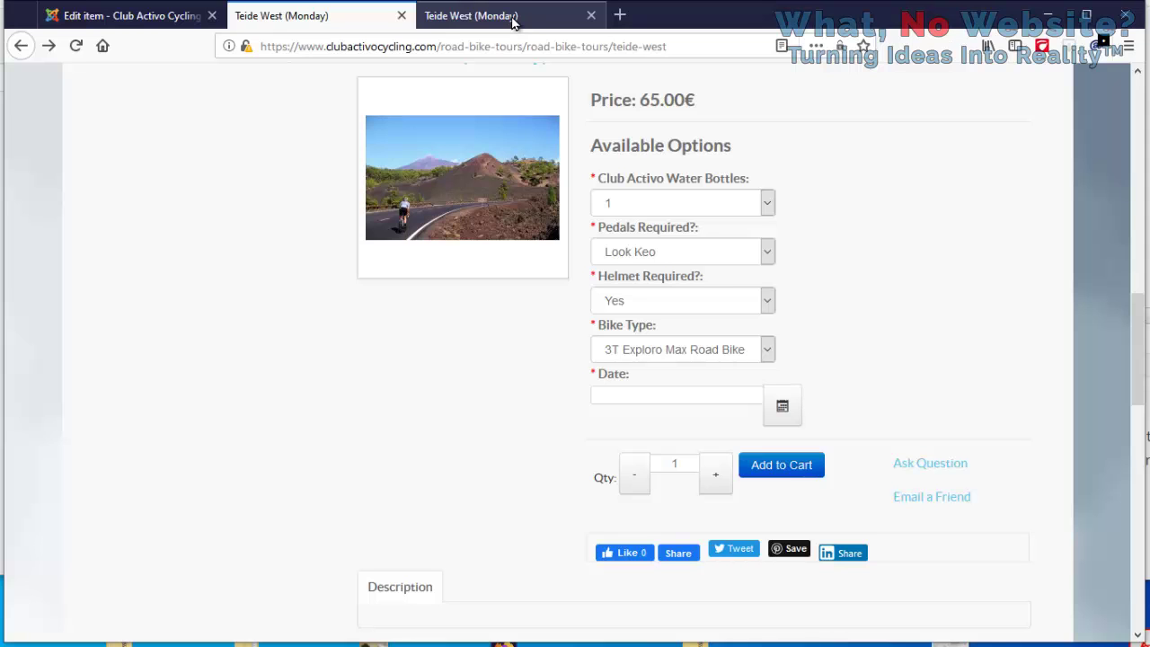
# Copy the path /buy-online/road-bike-tours/teide-west-road-bike-tour from the address of the EShop product page
pyautogui.click(513, 20)
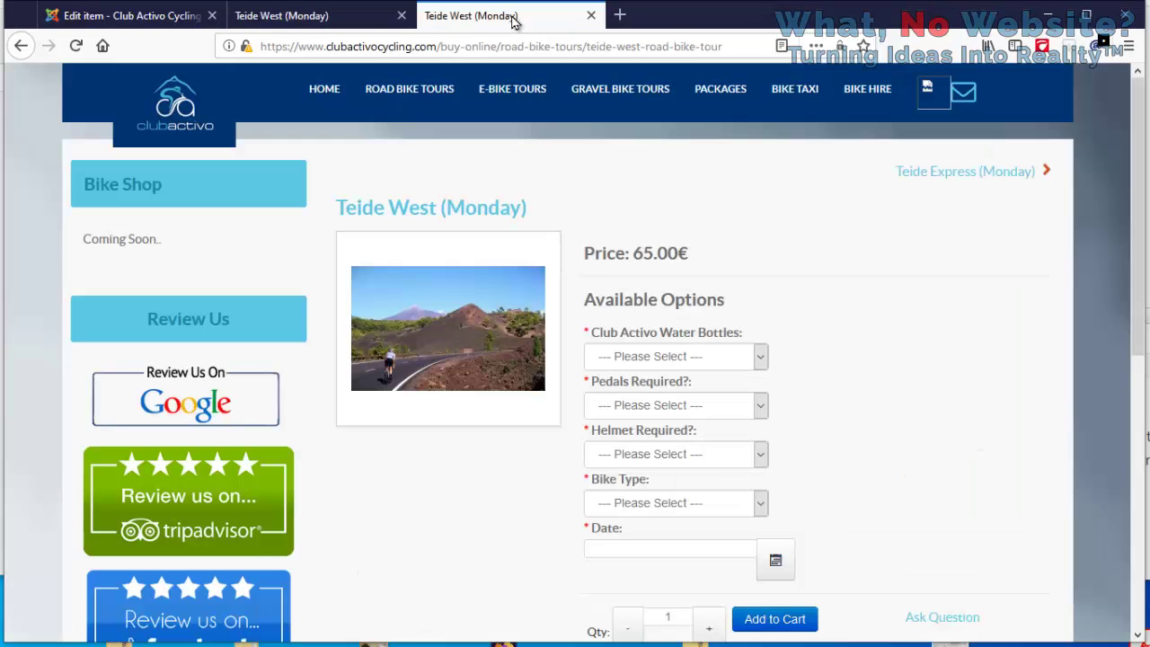
pyautogui.click(458, 47)
pyautogui.click(461, 46)
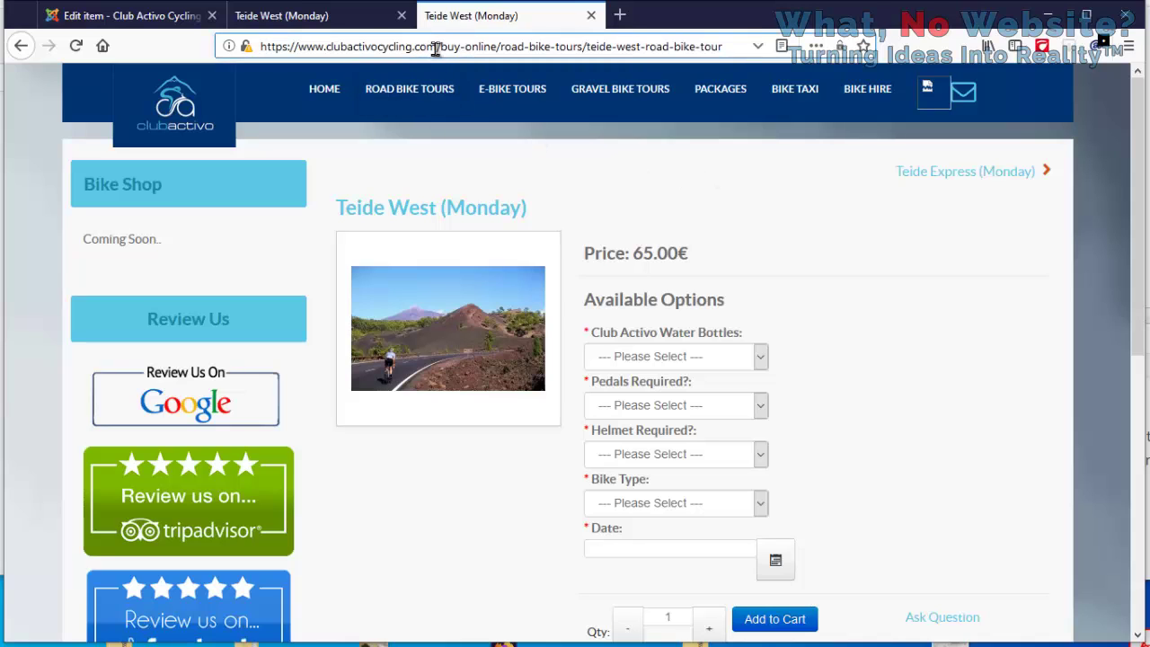
pyautogui.moveTo(437, 47); pyautogui.dragTo(909, 56)
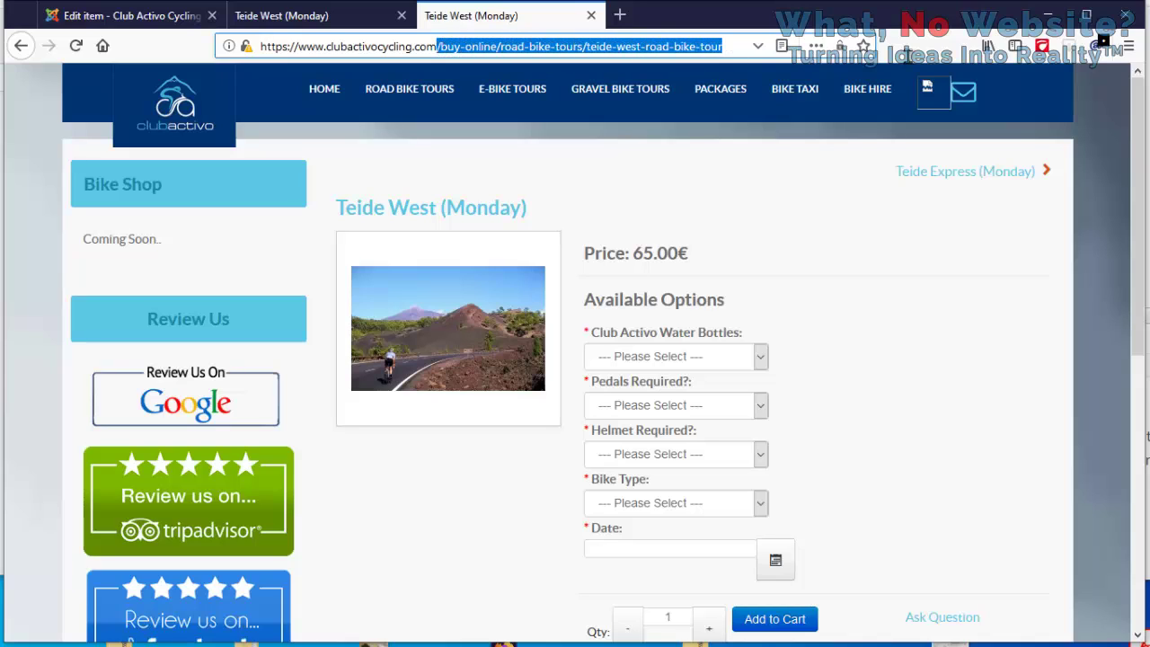
pyautogui.rightClick(607, 49)
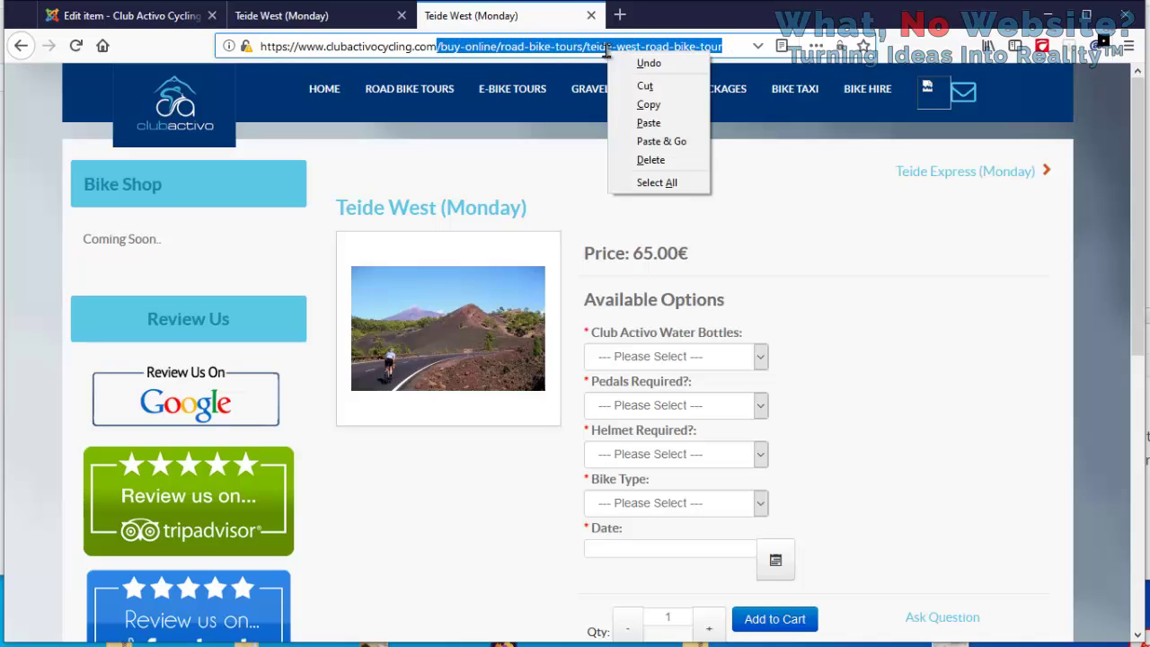
pyautogui.click(641, 104)
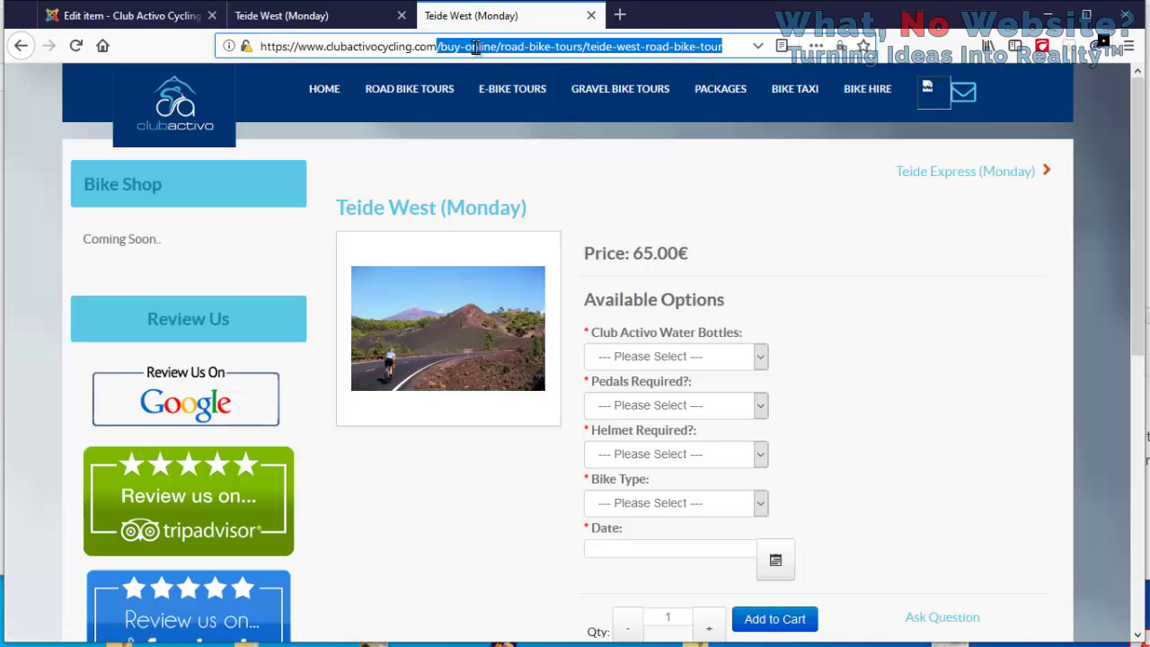
# In the K2 article's HTML source, add an empty <p></p> paragraph directly above the {eshopproduct 1} tag
pyautogui.click(121, 20)
pyautogui.scroll(-4, 577, 333)
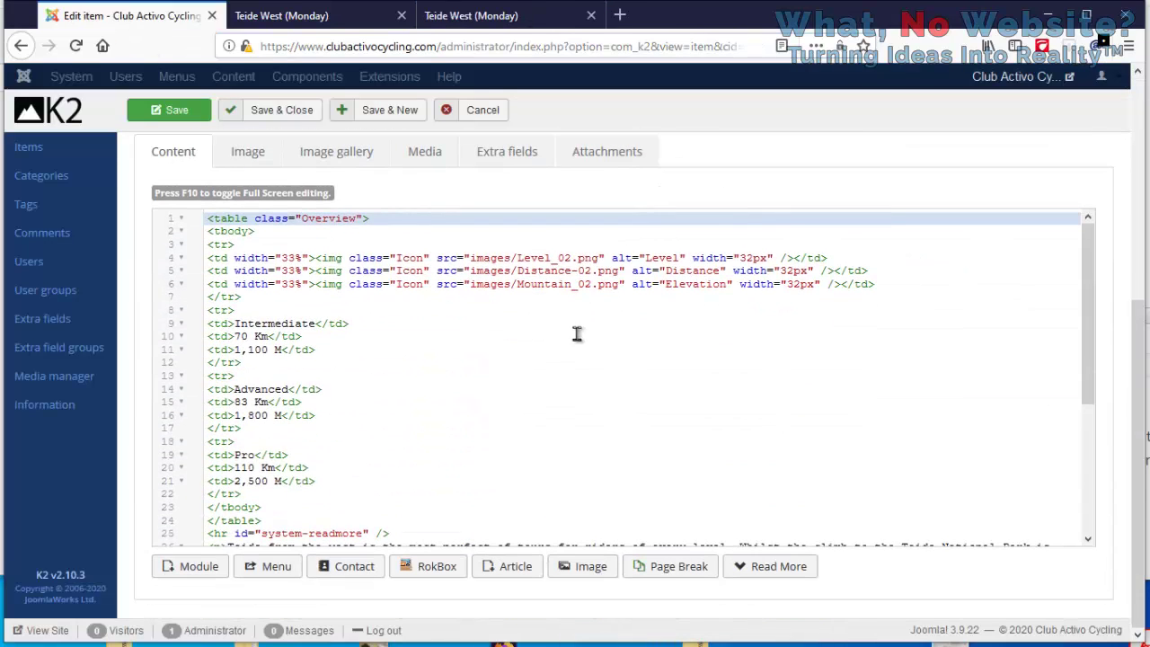
pyautogui.click(577, 334)
pyautogui.scroll(-5, 584, 335)
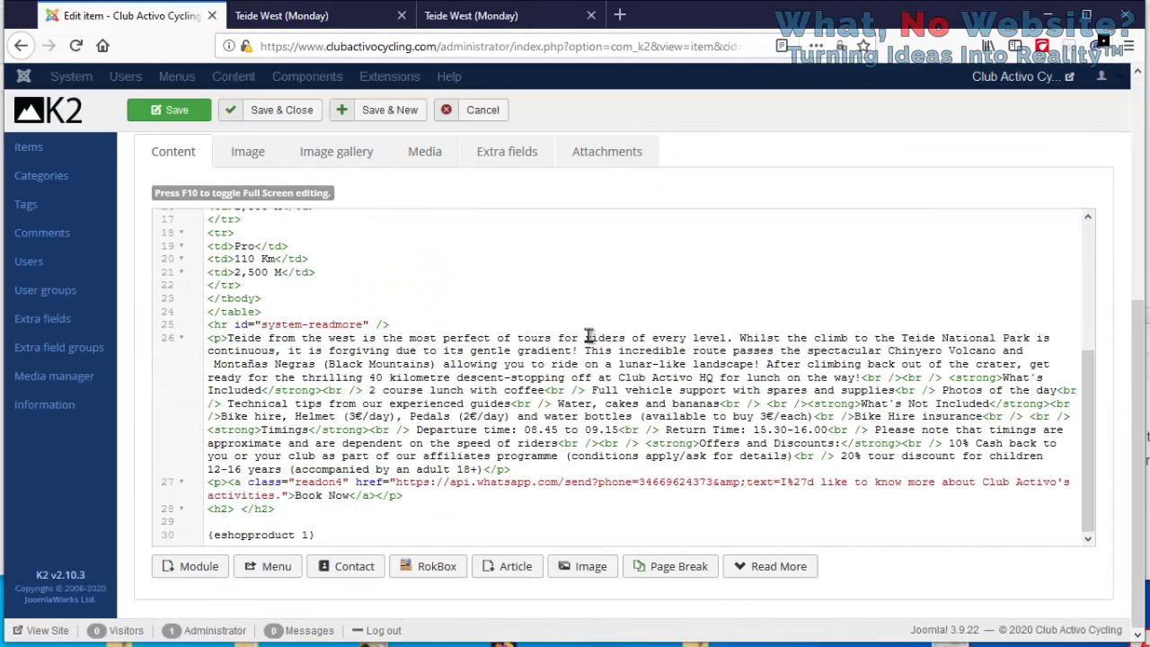
pyautogui.click(426, 509)
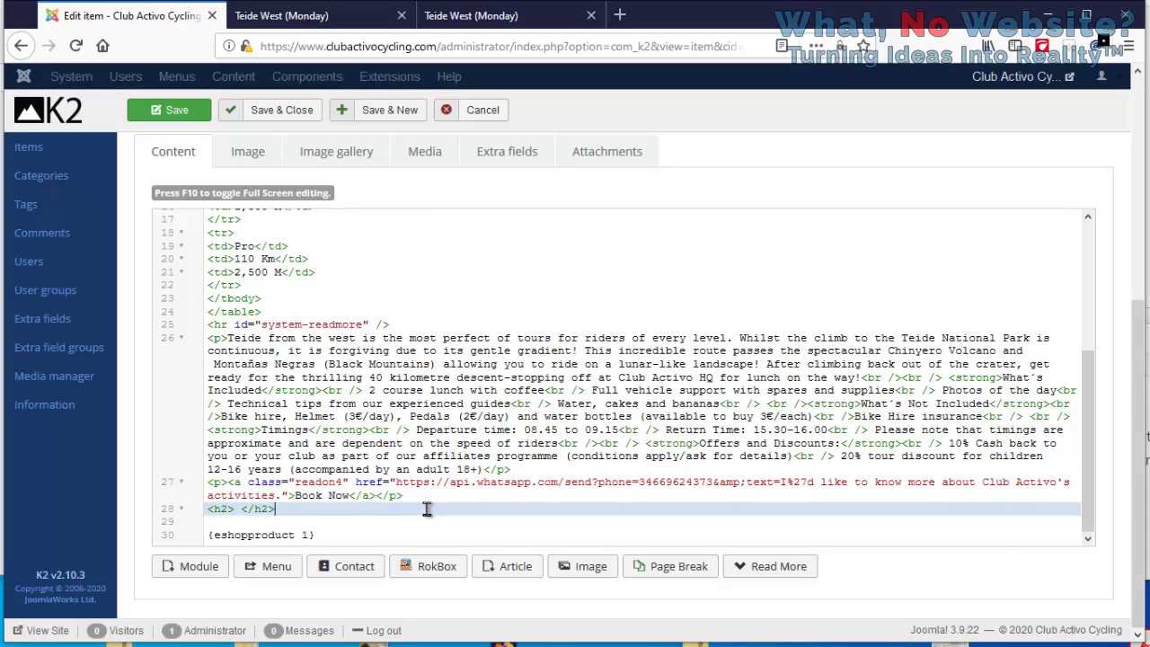
pyautogui.press('Down')
pyautogui.press('Down')
pyautogui.hotkey('ctrl', 'x')
pyautogui.write('<')
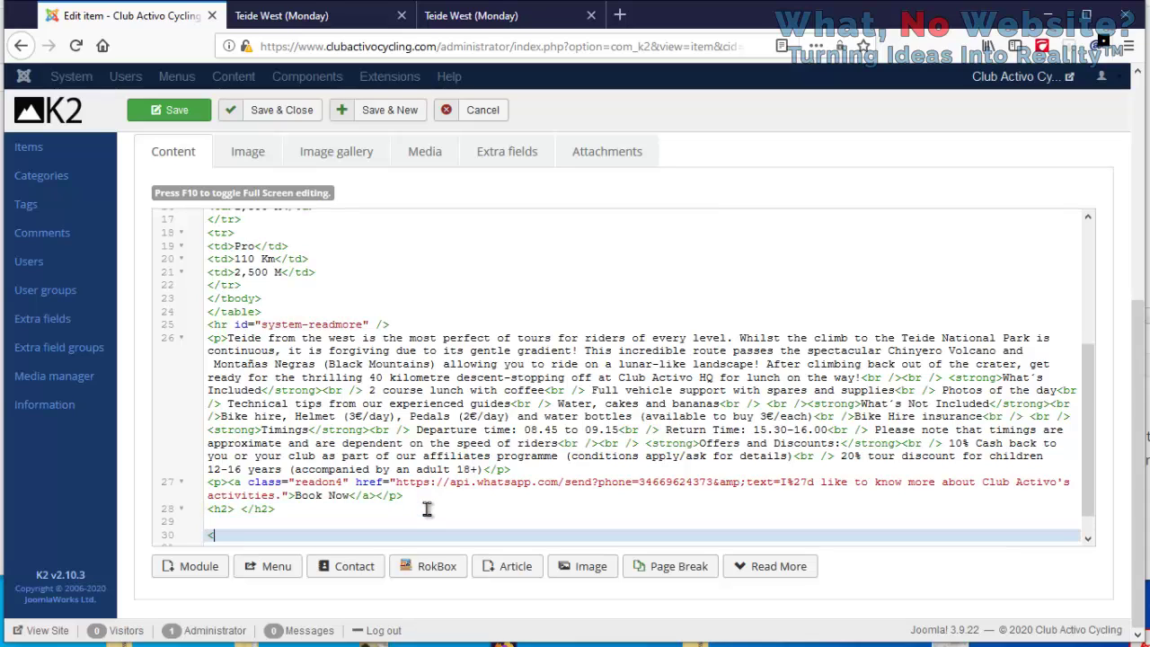
pyautogui.write('p>')
pyautogui.press('Return')
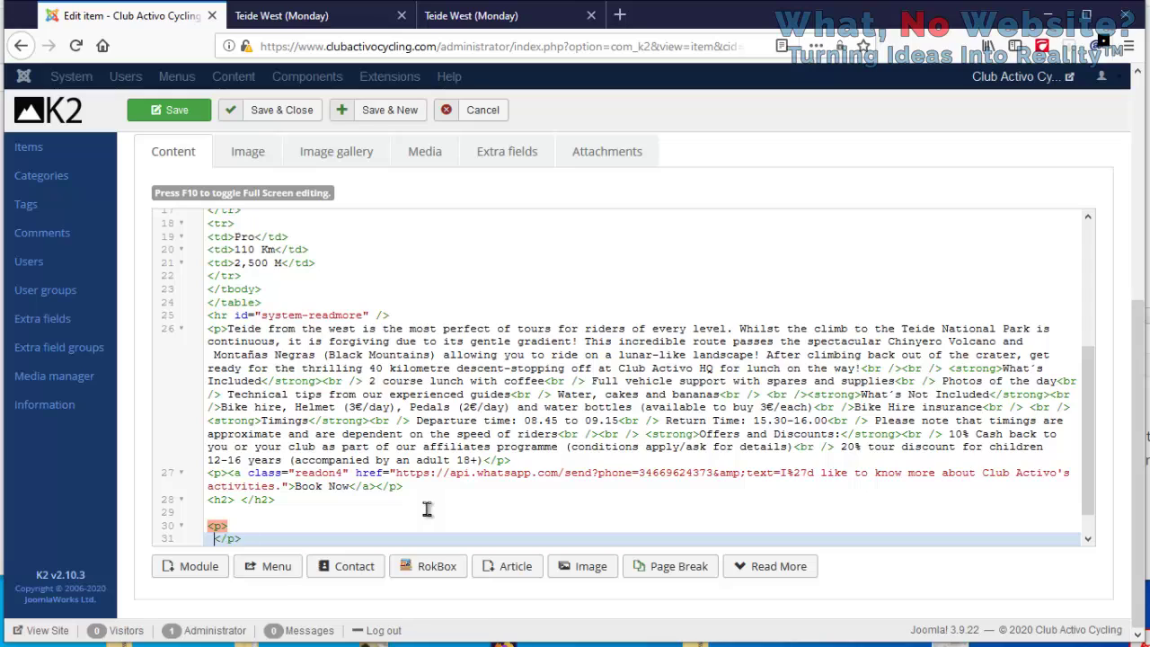
pyautogui.press('BackSpace')
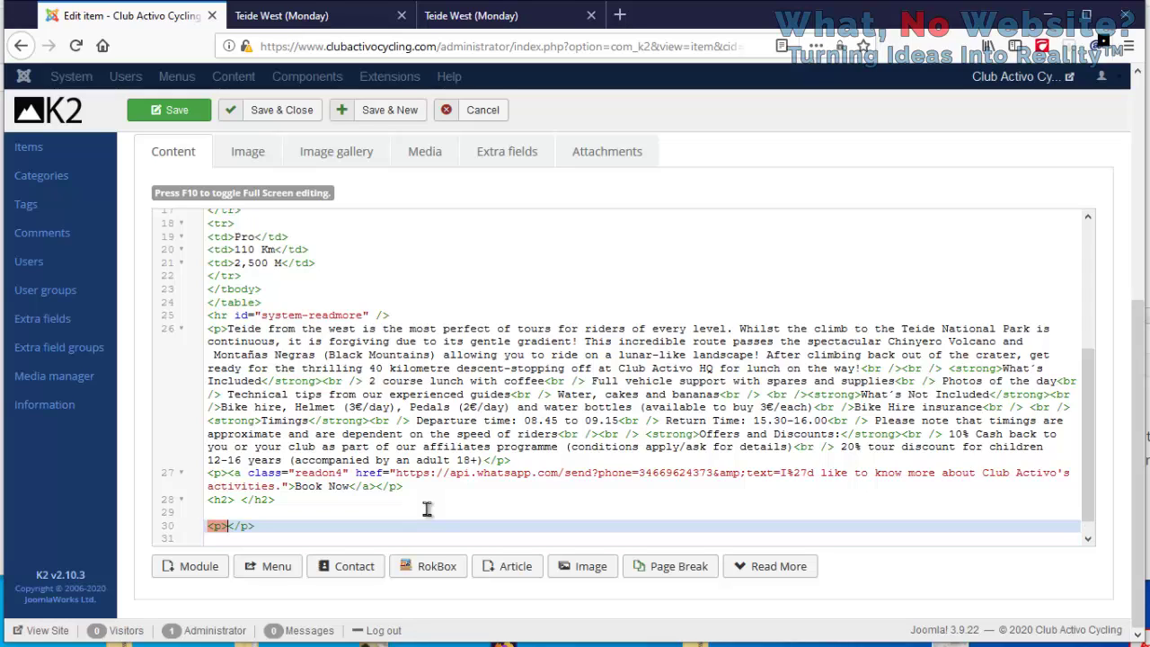
# Insert a link inside the new paragraph with the copied path /buy-online/road-bike-tours/teide-west-road-bike-tour as its href
pyautogui.write('<a h')
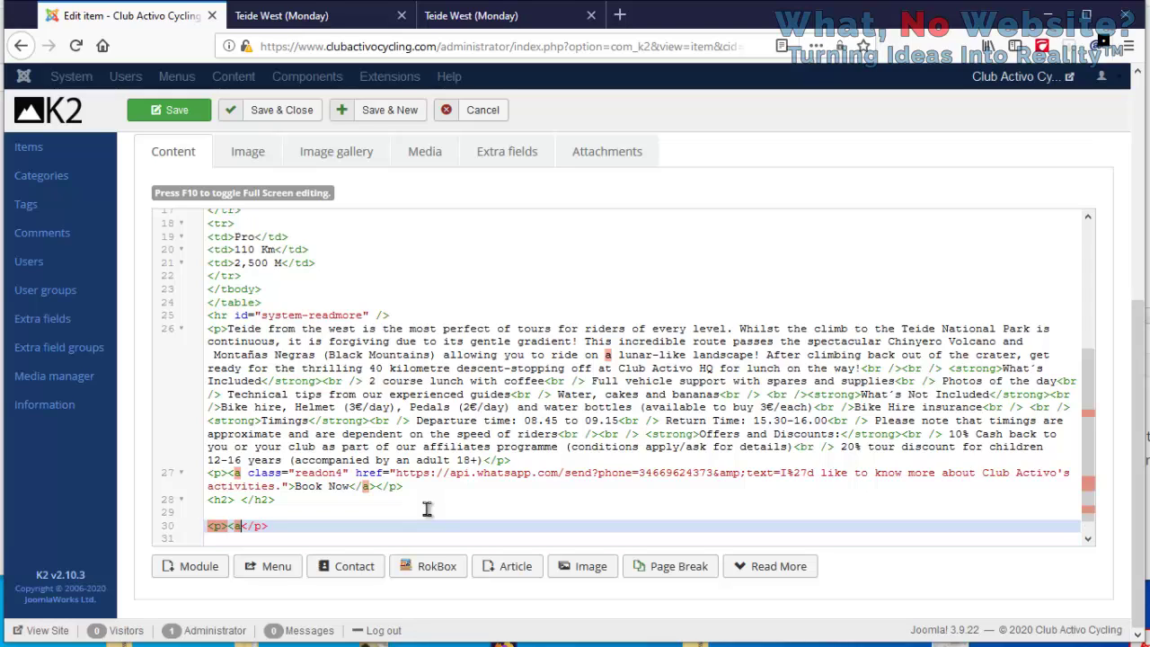
pyautogui.write('ref')
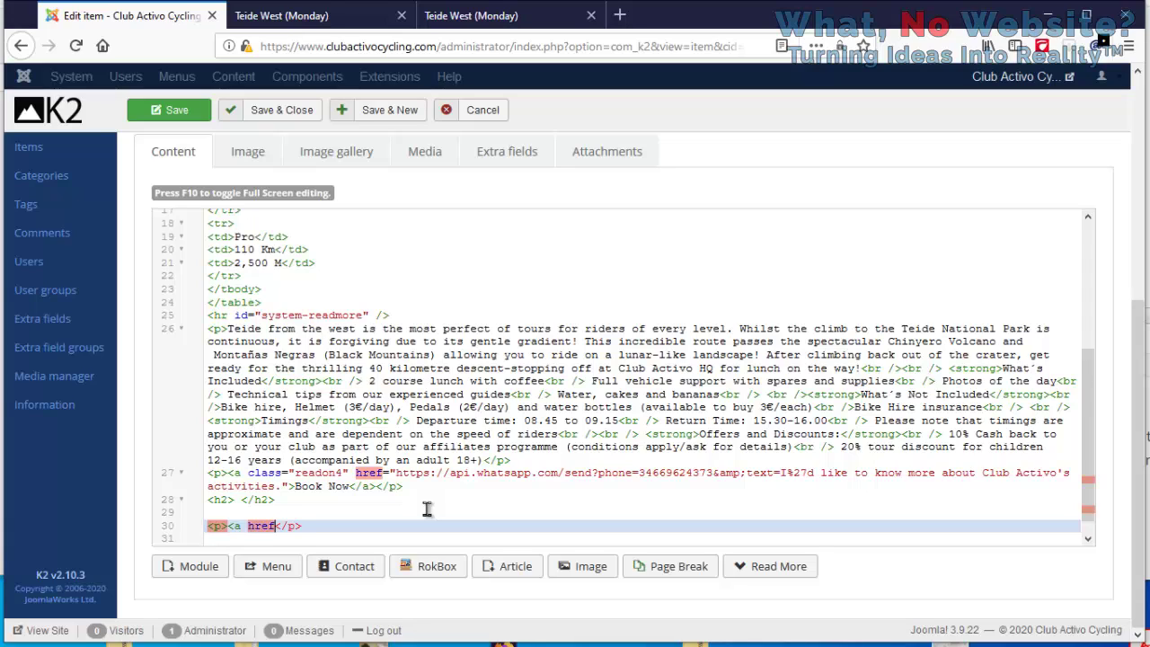
pyautogui.write('=""></a>')
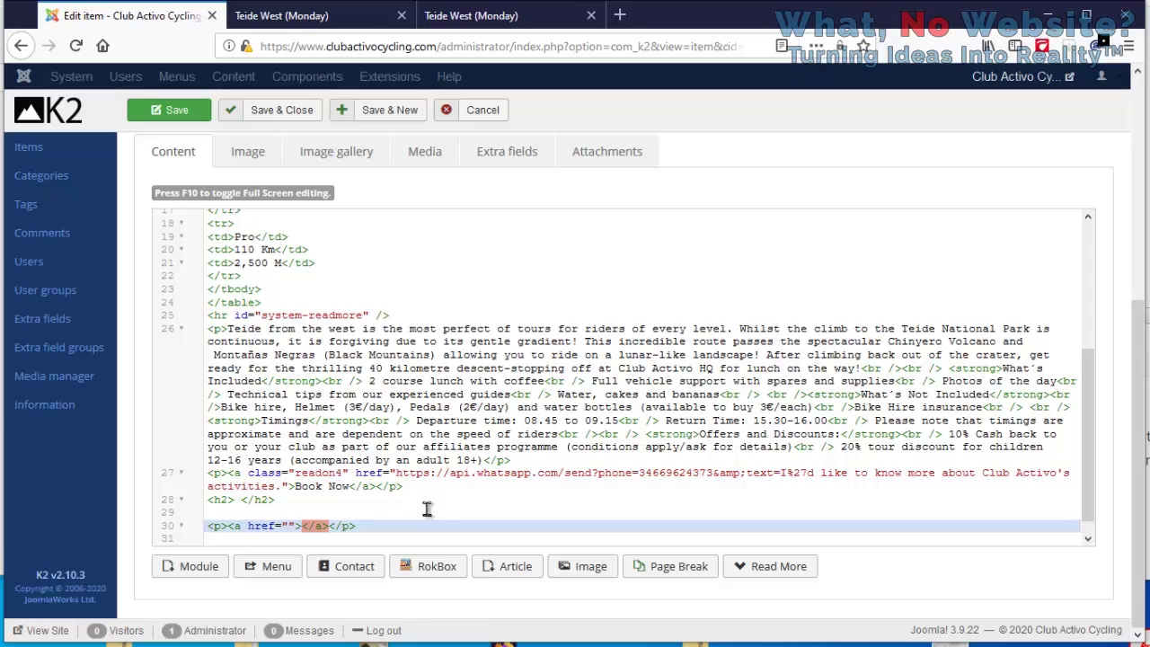
pyautogui.press('Left')
pyautogui.press('Left')
pyautogui.hotkey('ctrl', 'v')
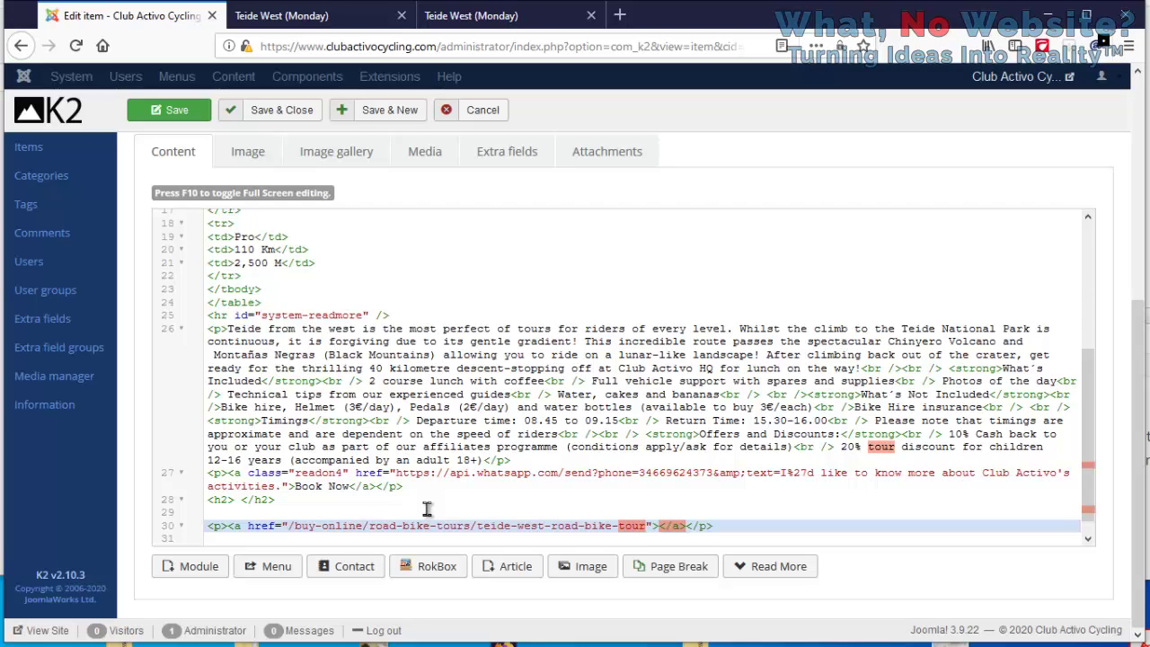
# Add class="readon4" to the new product link, before its href attribute
pyautogui.hotkey('ctrl', 'Left')
pyautogui.hotkey('ctrl', 'Left')
pyautogui.hotkey('ctrl', 'Left')
pyautogui.hotkey('ctrl', 'Left')
pyautogui.hotkey('ctrl', 'Left')
pyautogui.hotkey('ctrl', 'Left')
pyautogui.hotkey('ctrl', 'Left')
pyautogui.hotkey('ctrl', 'Left')
pyautogui.hotkey('ctrl', 'Left')
pyautogui.hotkey('ctrl', 'Left')
pyautogui.hotkey('ctrl', 'Left')
pyautogui.hotkey('ctrl', 'Left')
pyautogui.hotkey('ctrl', 'Left')
pyautogui.hotkey('ctrl', 'Left')
pyautogui.hotkey('ctrl', 'Left')
pyautogui.hotkey('ctrl', 'Left')
pyautogui.hotkey('ctrl', 'Left')
pyautogui.hotkey('ctrl', 'Left')
pyautogui.hotkey('ctrl', 'Left')
pyautogui.hotkey('ctrl', 'Left')
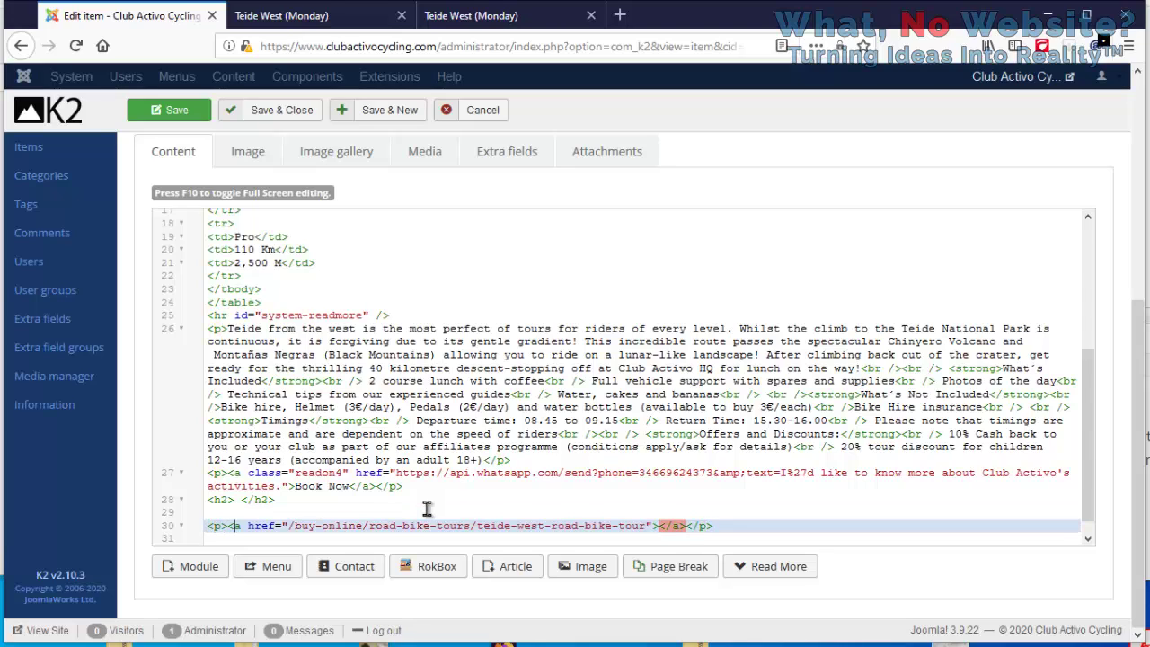
pyautogui.write('class="')
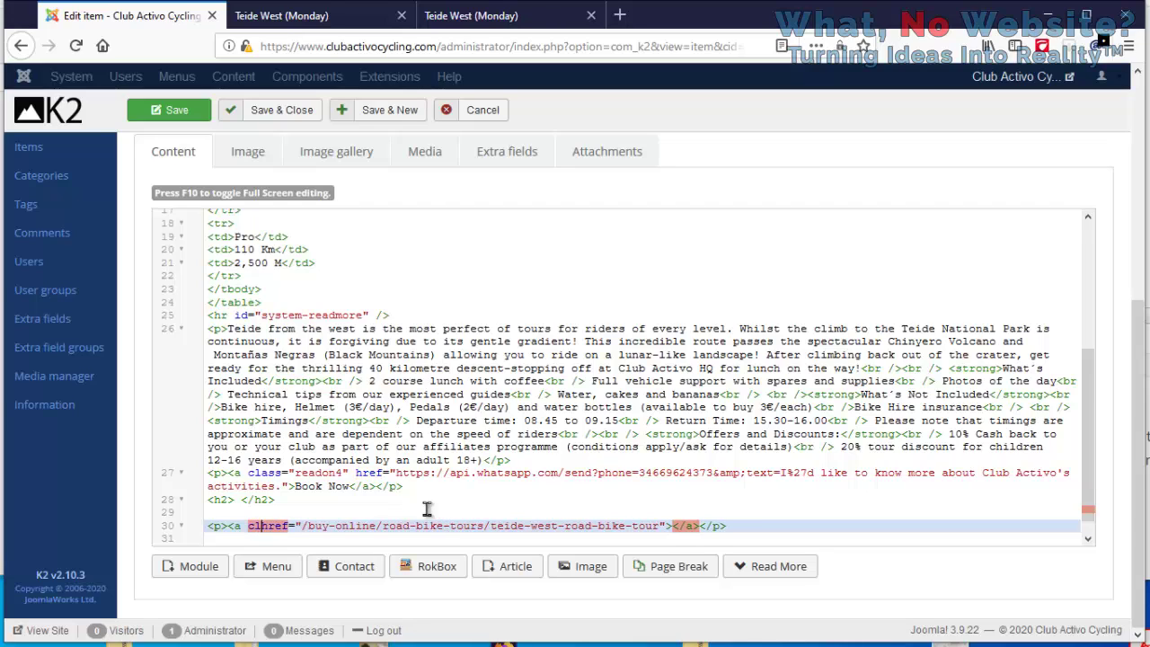
pyautogui.write('readon')
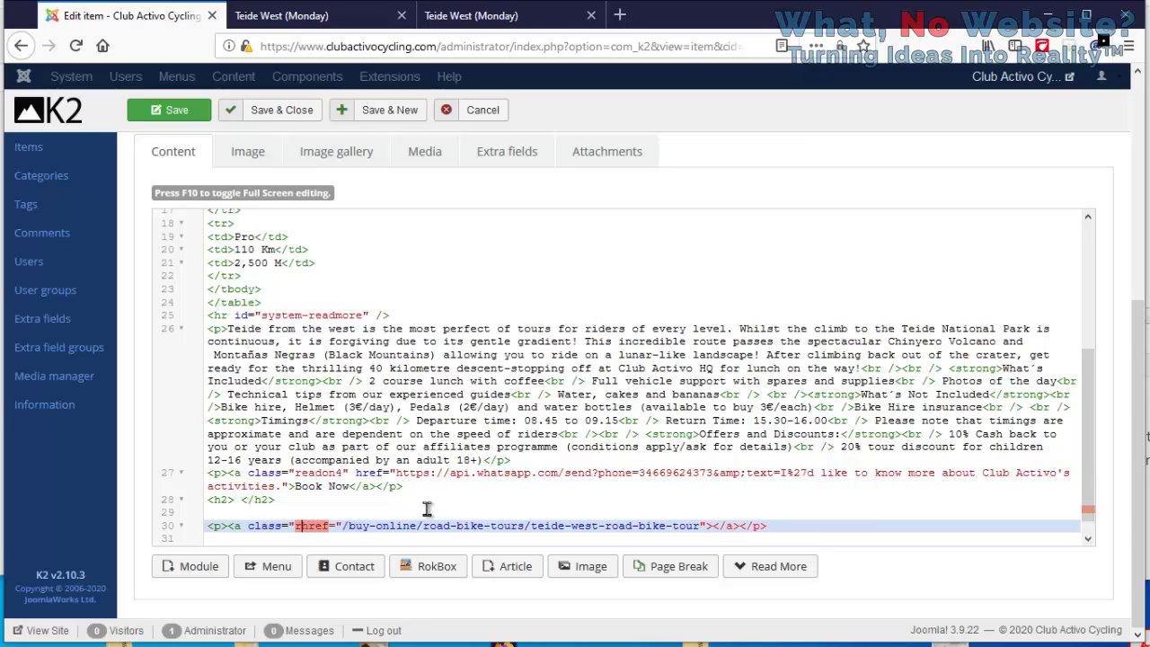
pyautogui.write('4')
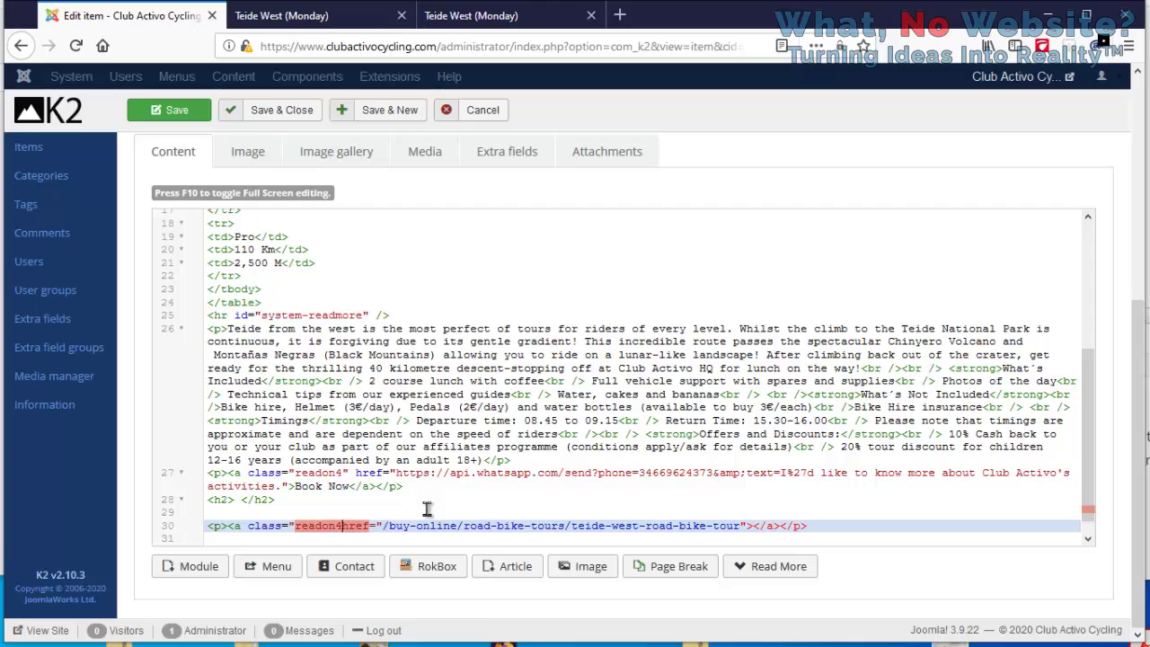
pyautogui.write('"')
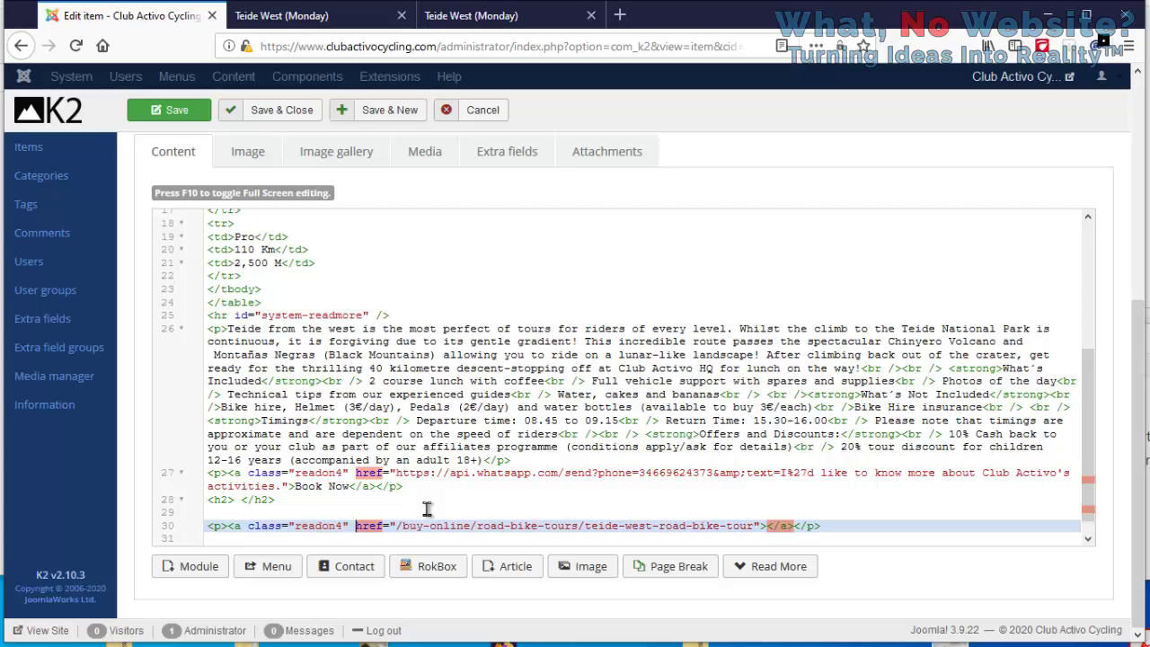
# Enter "Click Here To Book" as the text of the product link and save the article
pyautogui.press('Left')
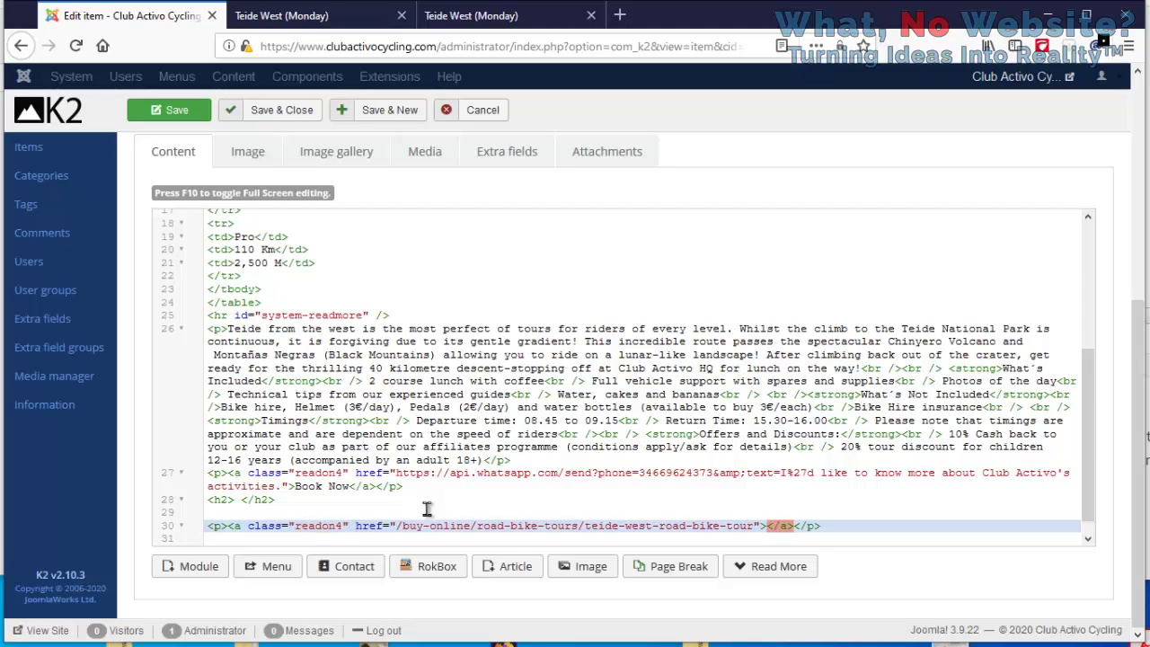
pyautogui.hotkey('shift', 'Left')
pyautogui.hotkey('shift', 'Left')
pyautogui.hotkey('shift', 'Left')
pyautogui.hotkey('shift', 'Left')
pyautogui.hotkey('shift', 'Left')
pyautogui.hotkey('shift', 'Left')
pyautogui.hotkey('shift', 'Left')
pyautogui.hotkey('shift', 'Left')
pyautogui.hotkey('shift', 'Left')
pyautogui.hotkey('shift', 'Left')
pyautogui.hotkey('shift', 'Left')
pyautogui.hotkey('shift', 'Left')
pyautogui.hotkey('shift', 'Left')
pyautogui.hotkey('shift', 'Left')
pyautogui.hotkey('shift', 'Left')
pyautogui.press('End')
pyautogui.press('Left')
pyautogui.press('Left')
pyautogui.press('Left')
pyautogui.press('Left')
pyautogui.press('Left')
pyautogui.press('Left')
pyautogui.press('Left')
pyautogui.press('Left')
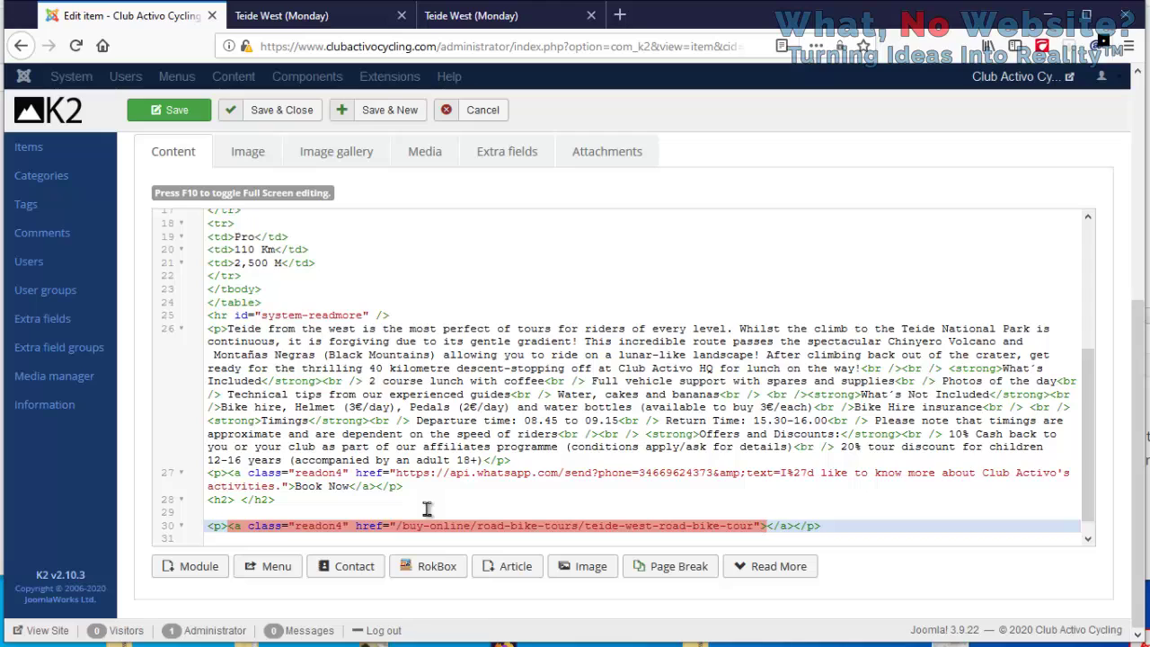
pyautogui.write('Click Here To NB')
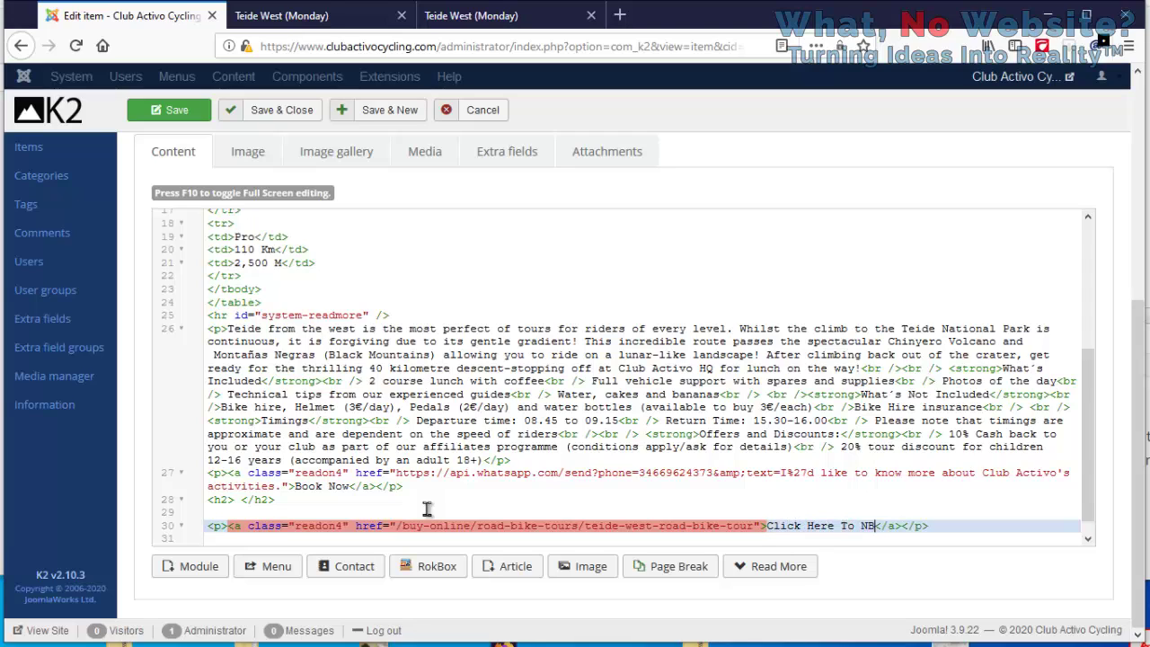
pyautogui.write('ook')
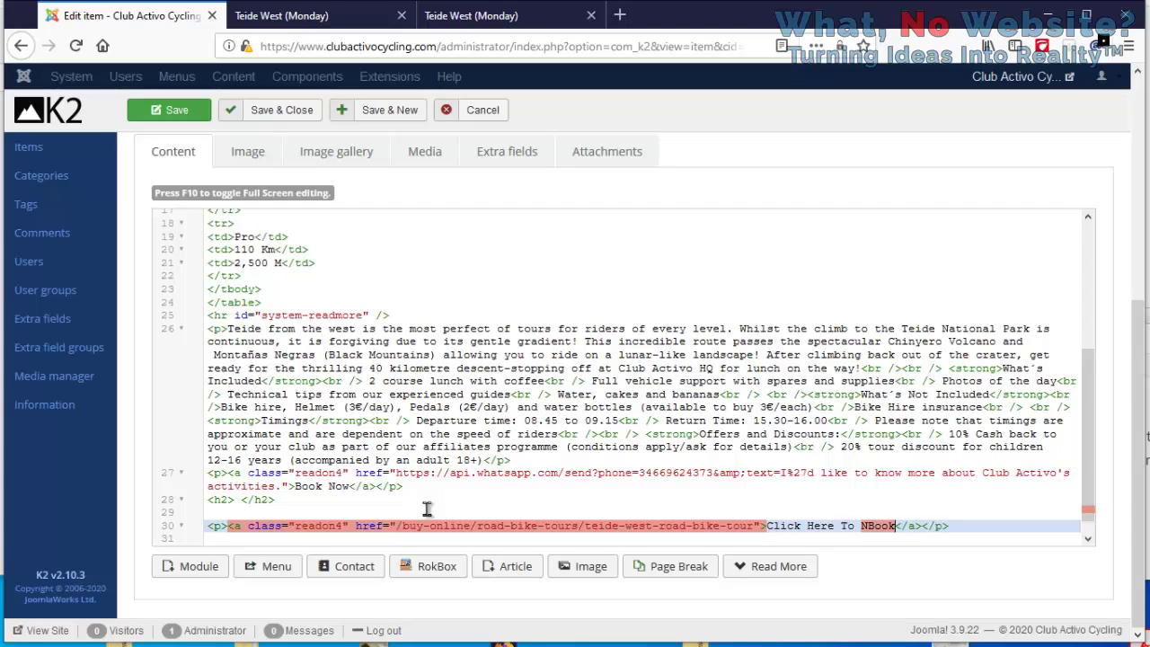
pyautogui.press('Left')
pyautogui.press('Left')
pyautogui.press('Left')
pyautogui.press('Left')
pyautogui.press('BackSpace')
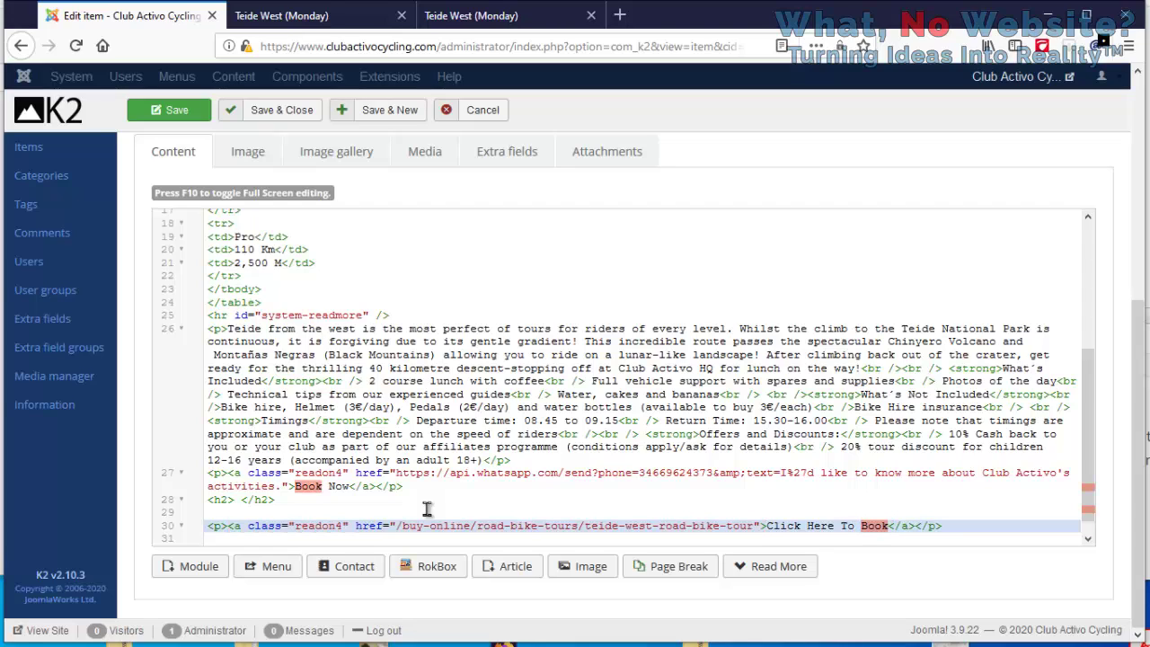
pyautogui.click(190, 113)
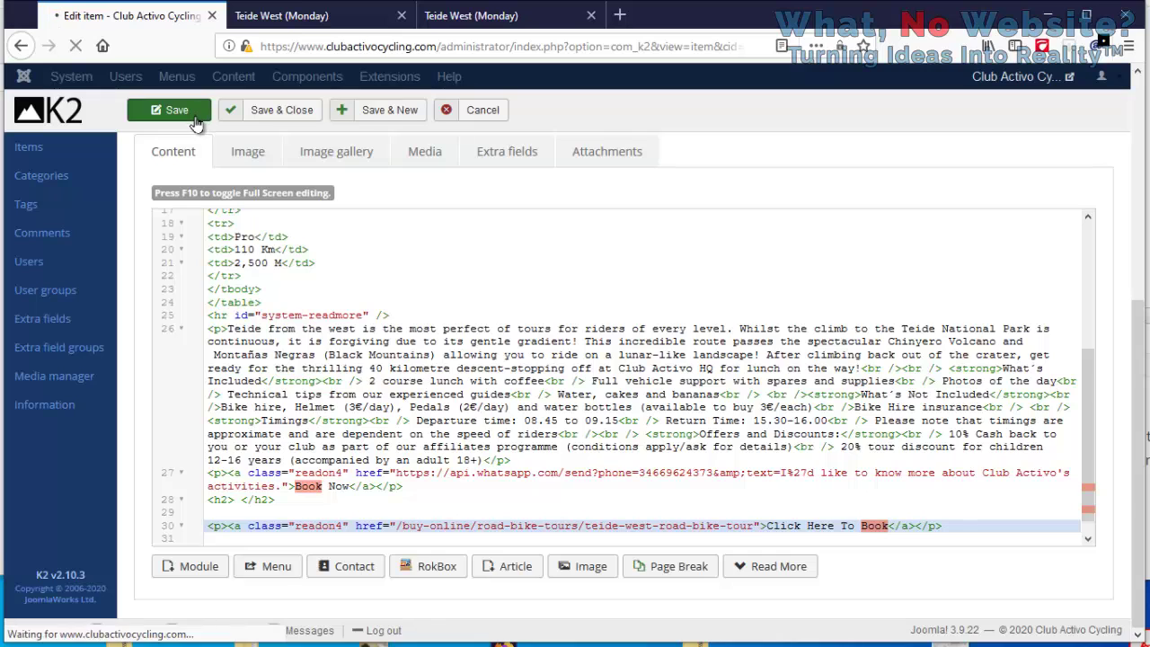
# Reload the live Teide West (Monday) article and follow its Click Here To Book link to test it
pyautogui.hotkey('ctrl', 'Tab')
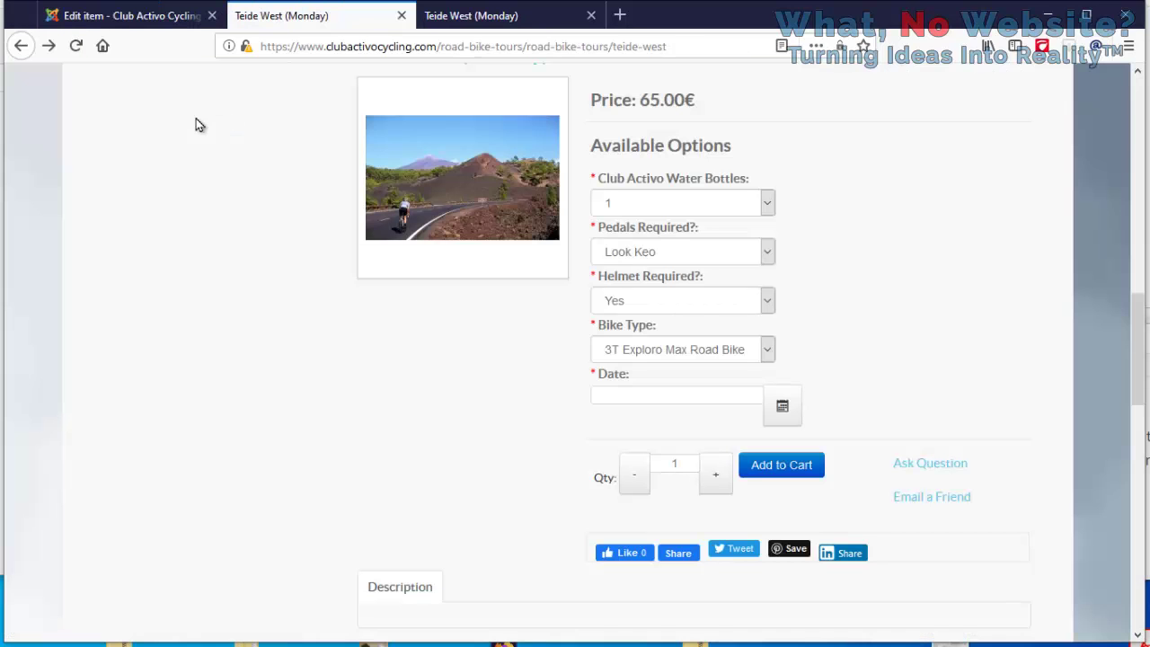
pyautogui.scroll(10, 785, 246)
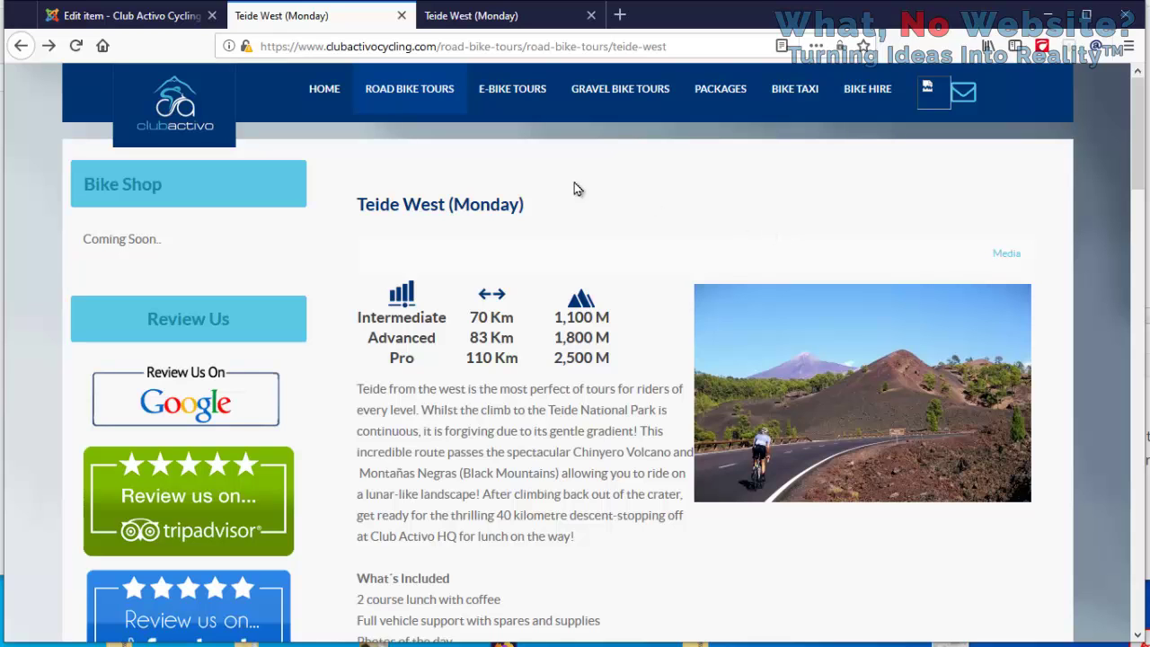
pyautogui.press('F5')
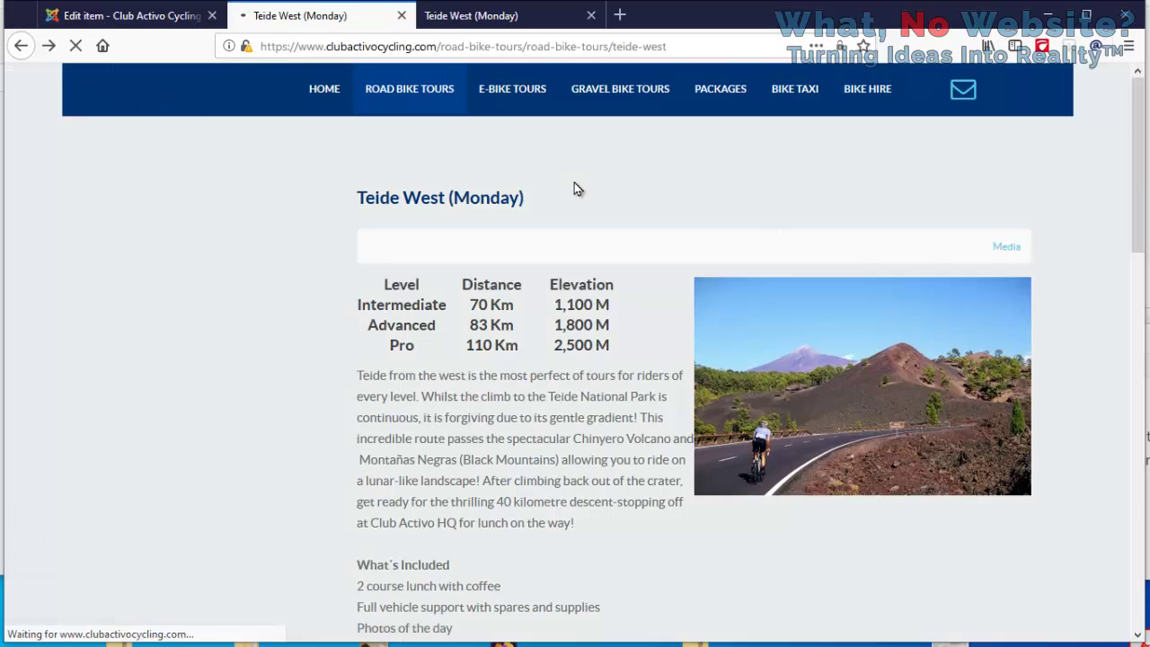
pyautogui.scroll(-7, 575, 184)
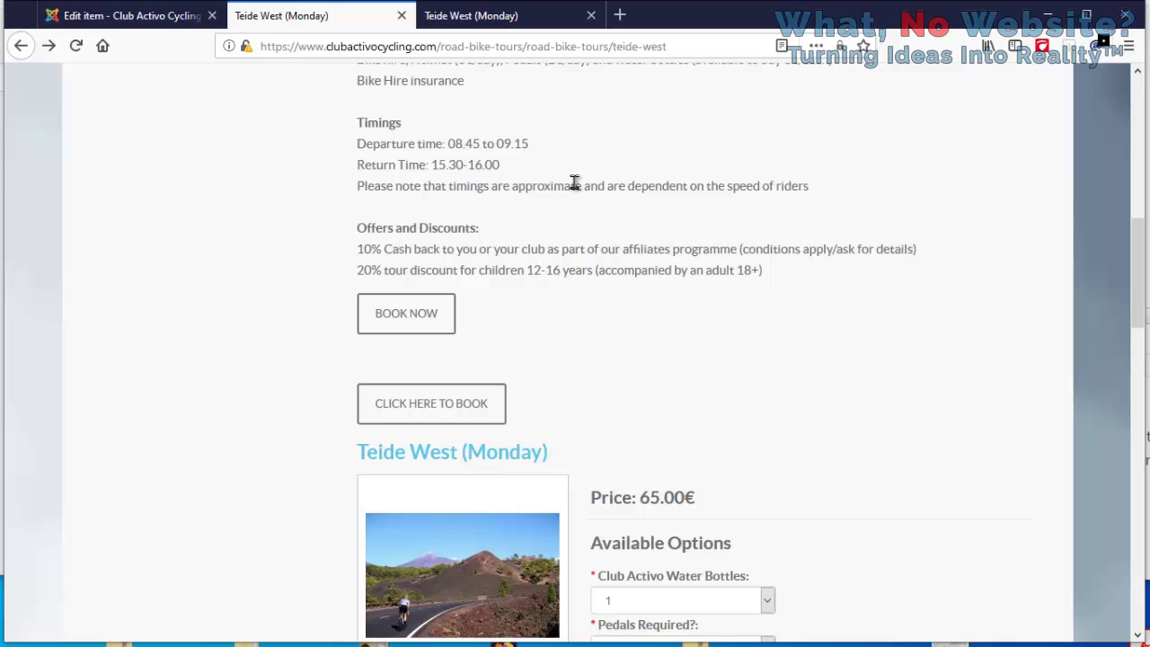
pyautogui.click(468, 407)
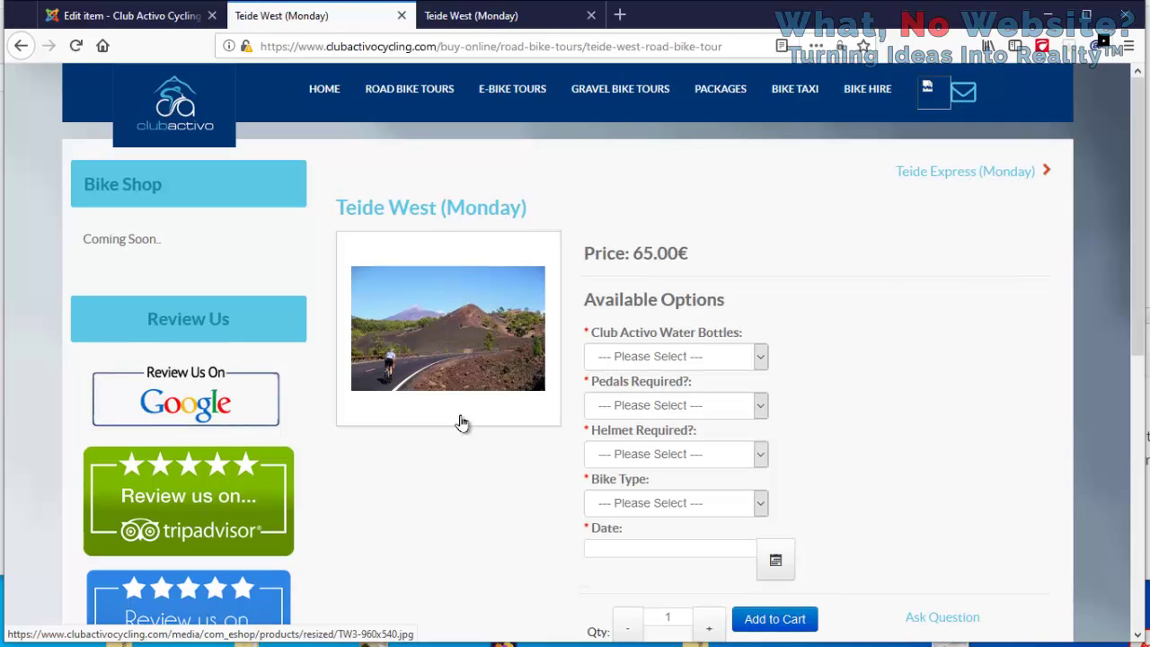
# Return to the live article and compare the Book Now link, the Click Here To Book link and the embedded product
pyautogui.click(23, 46)
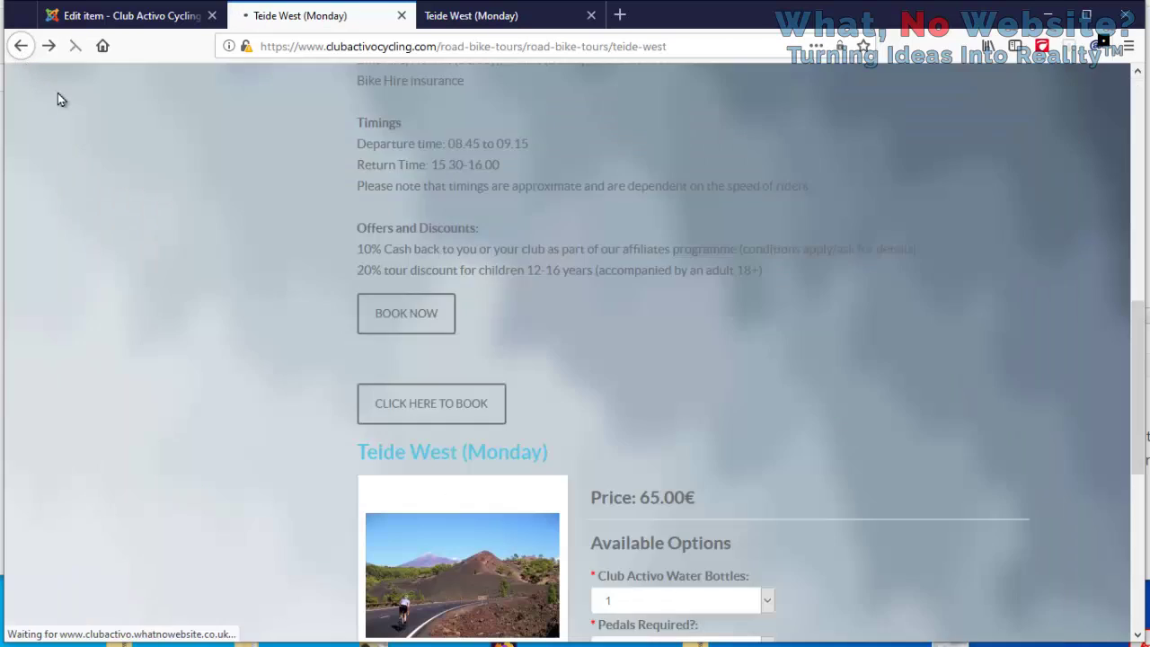
pyautogui.scroll(-2, 946, 296)
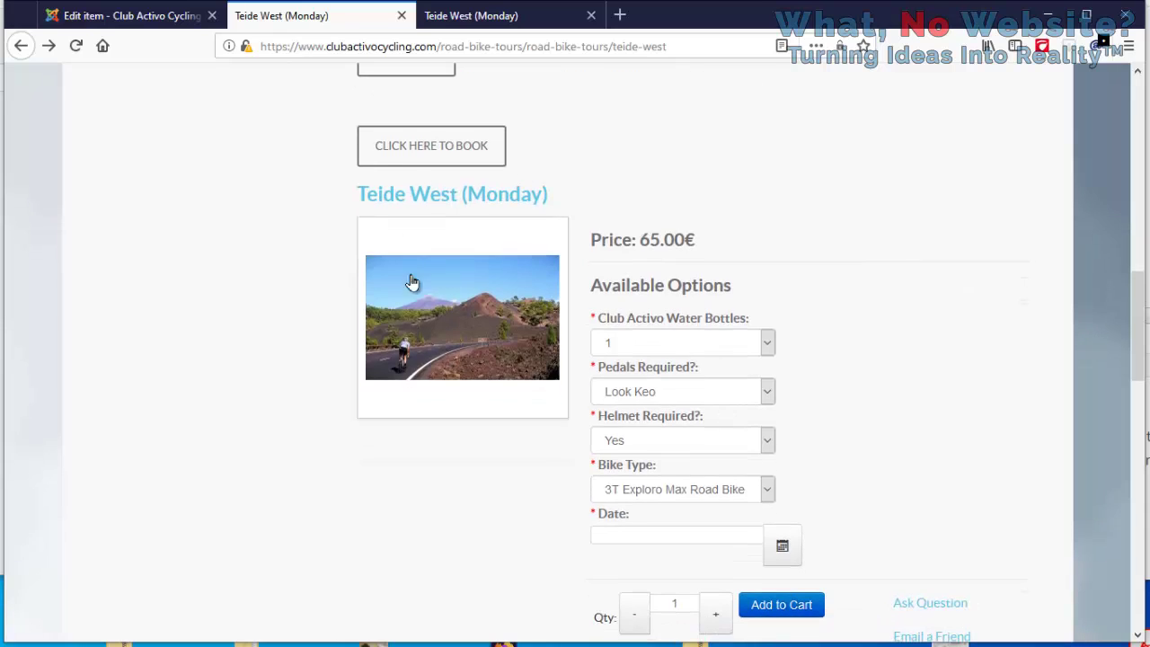
pyautogui.scroll(2, 812, 429)
pyautogui.scroll(2, 811, 429)
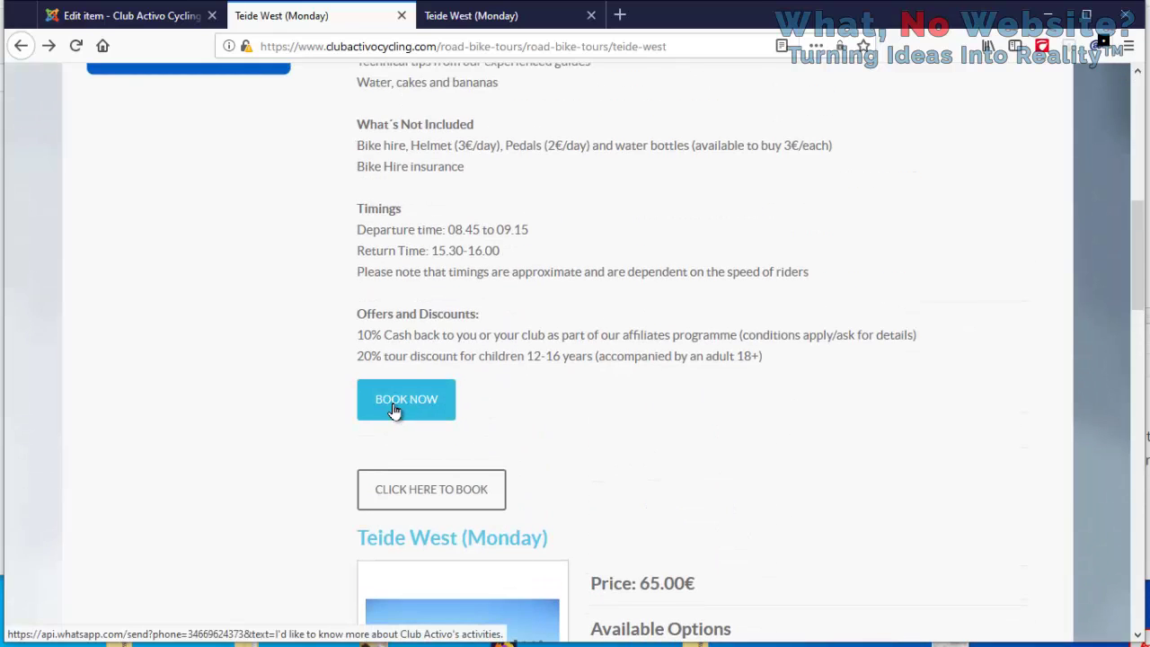
pyautogui.scroll(-3, 830, 410)
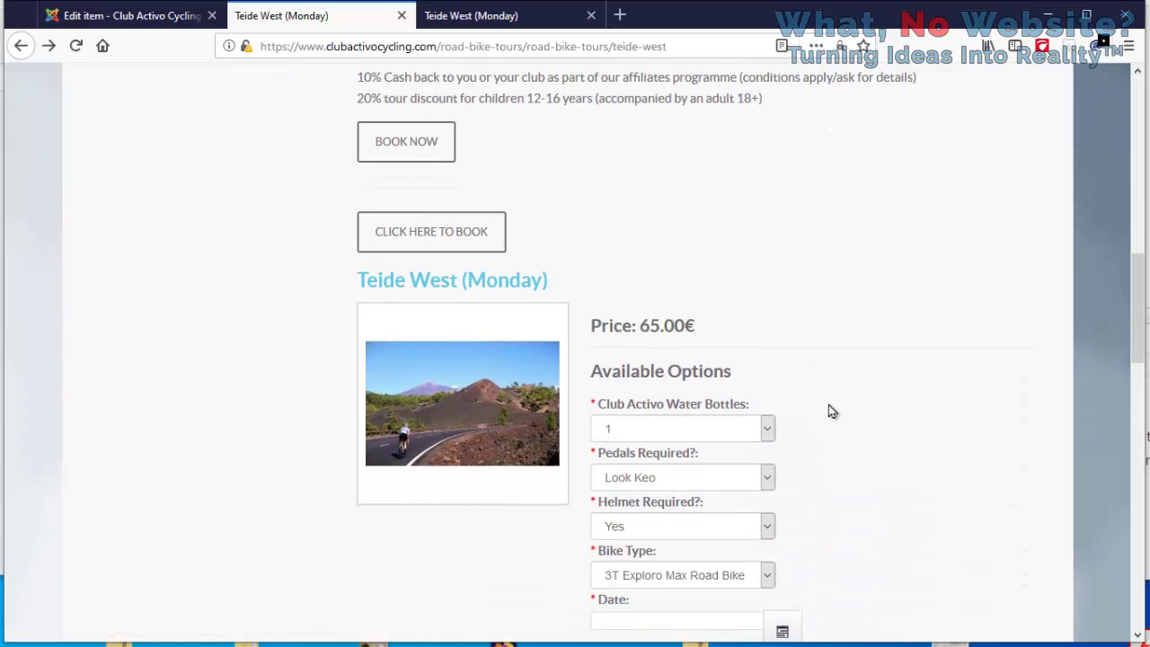